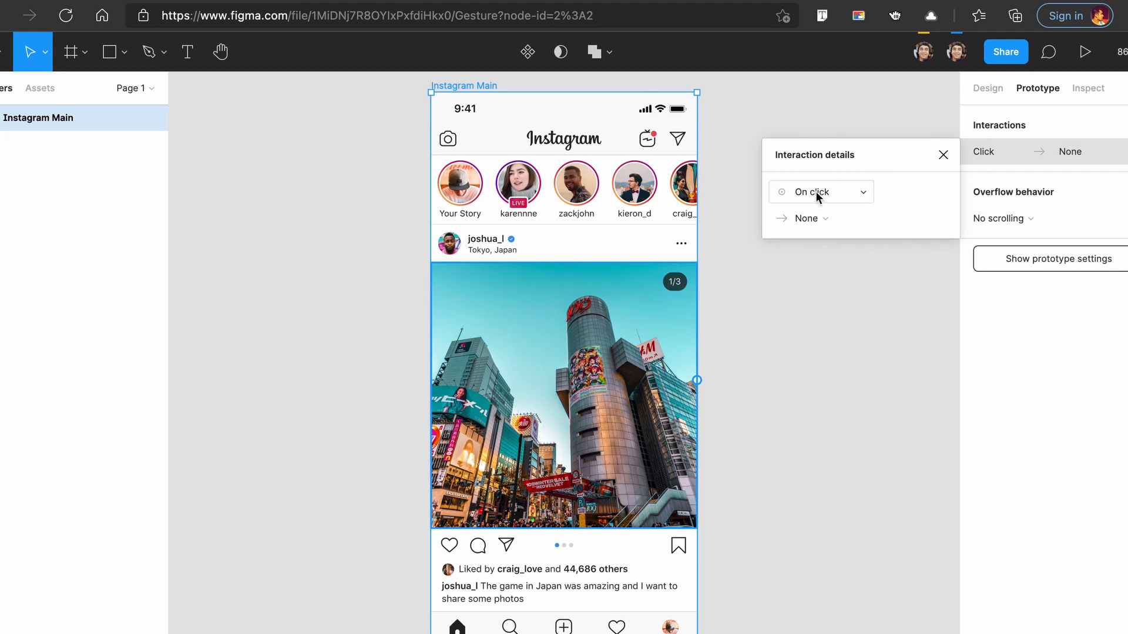
click(813, 192)
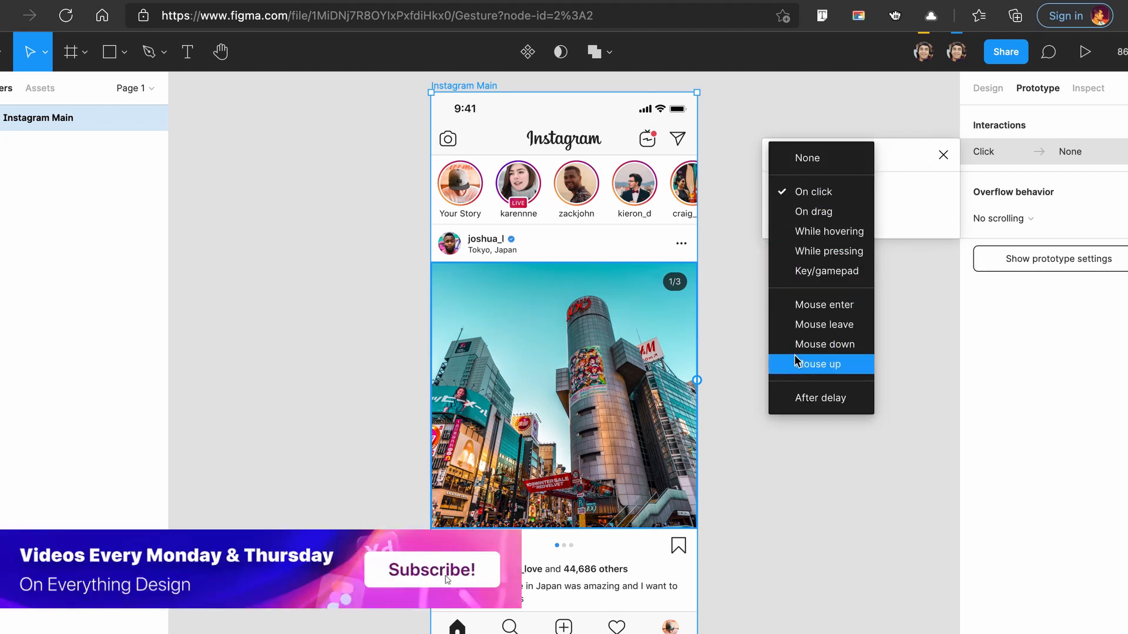
click(741, 357)
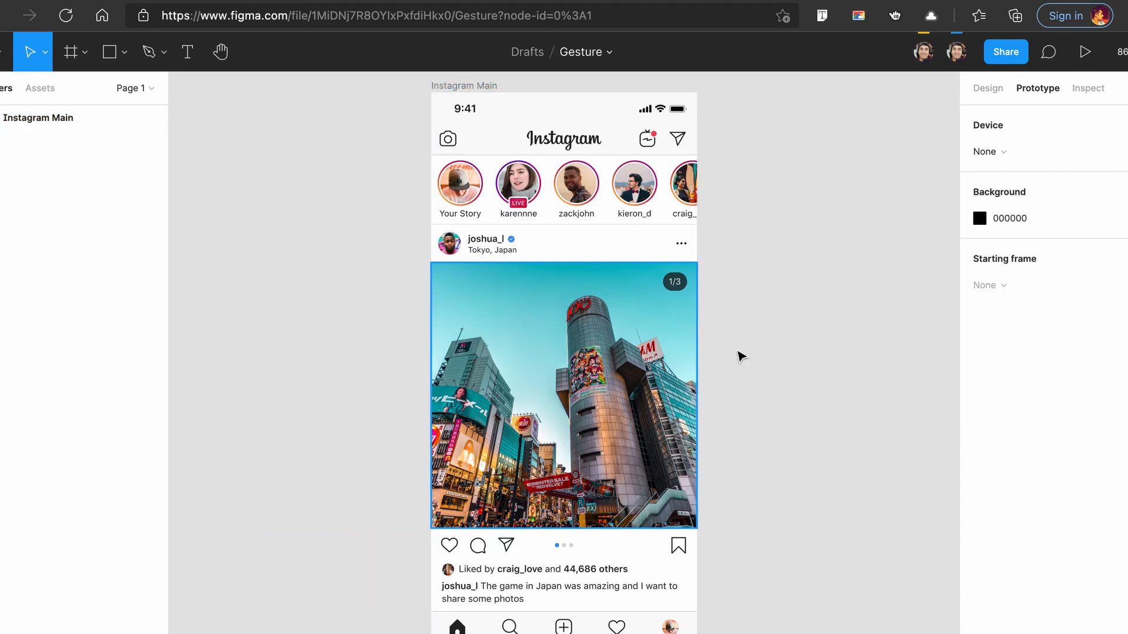
click(645, 399)
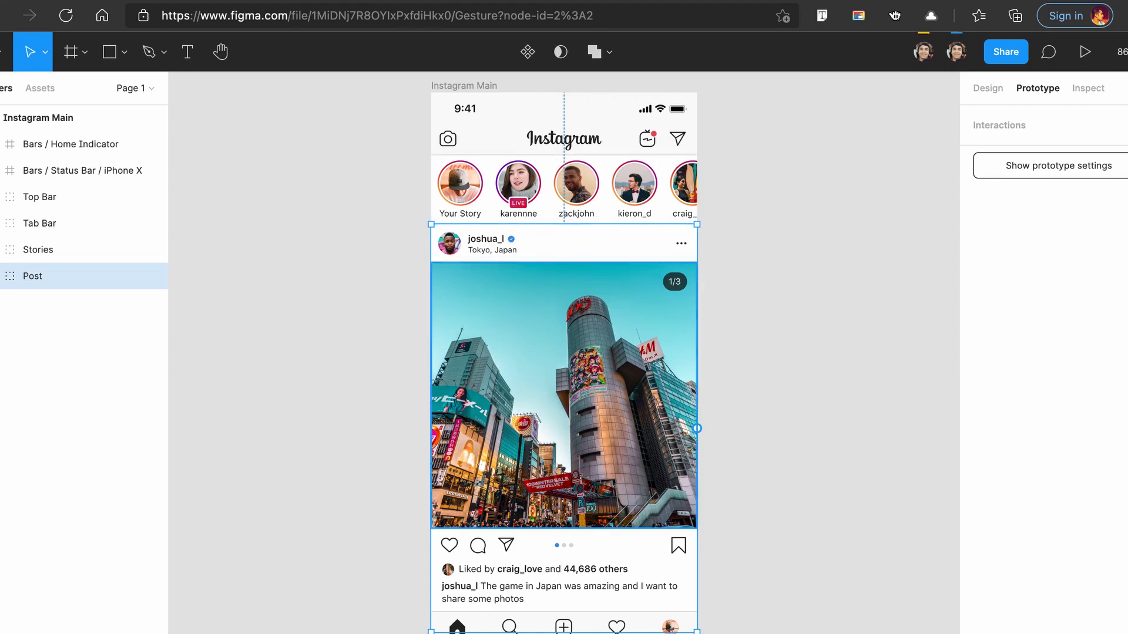
- Open framer.com in a new browser tab and go to the Framer project dashboard
key(ctrl+t)
text(fram)
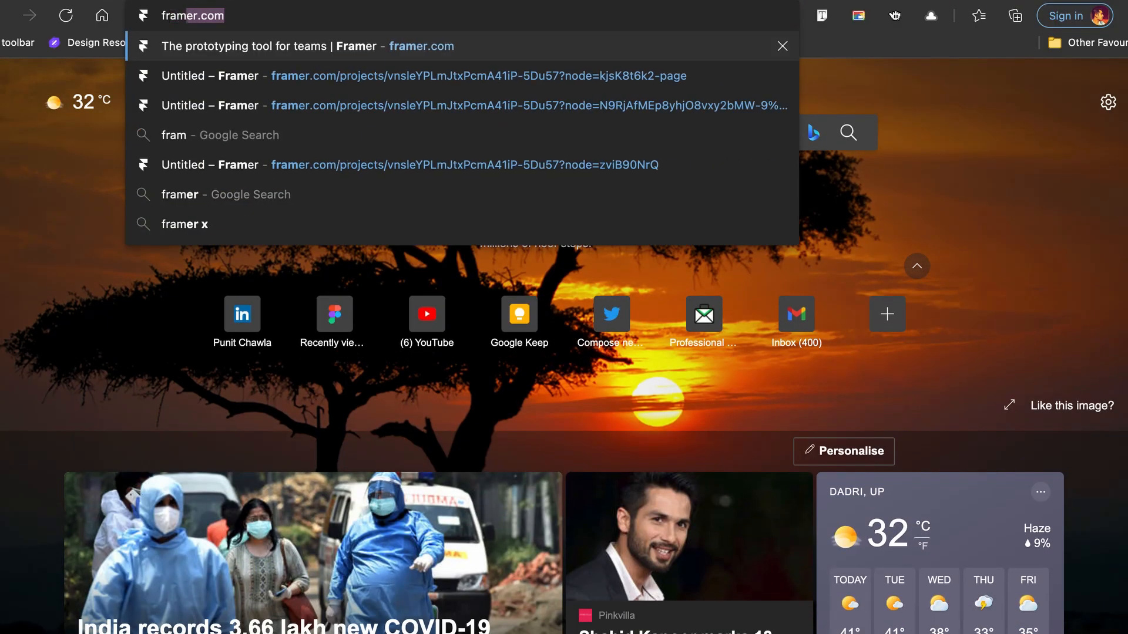
text(er)
key(Return)
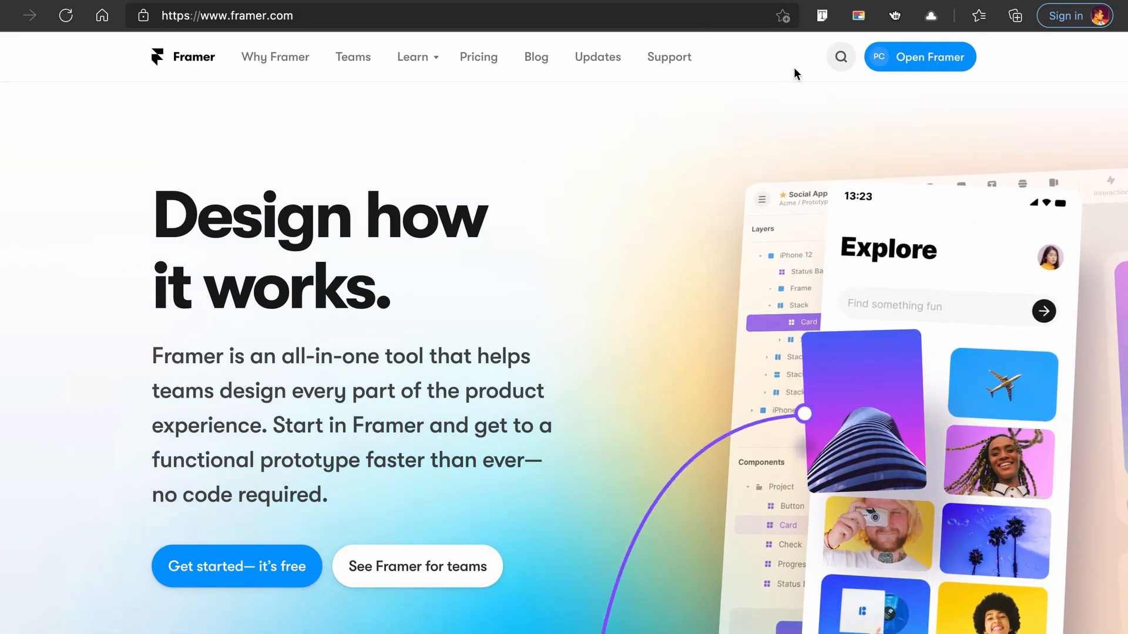
click(906, 66)
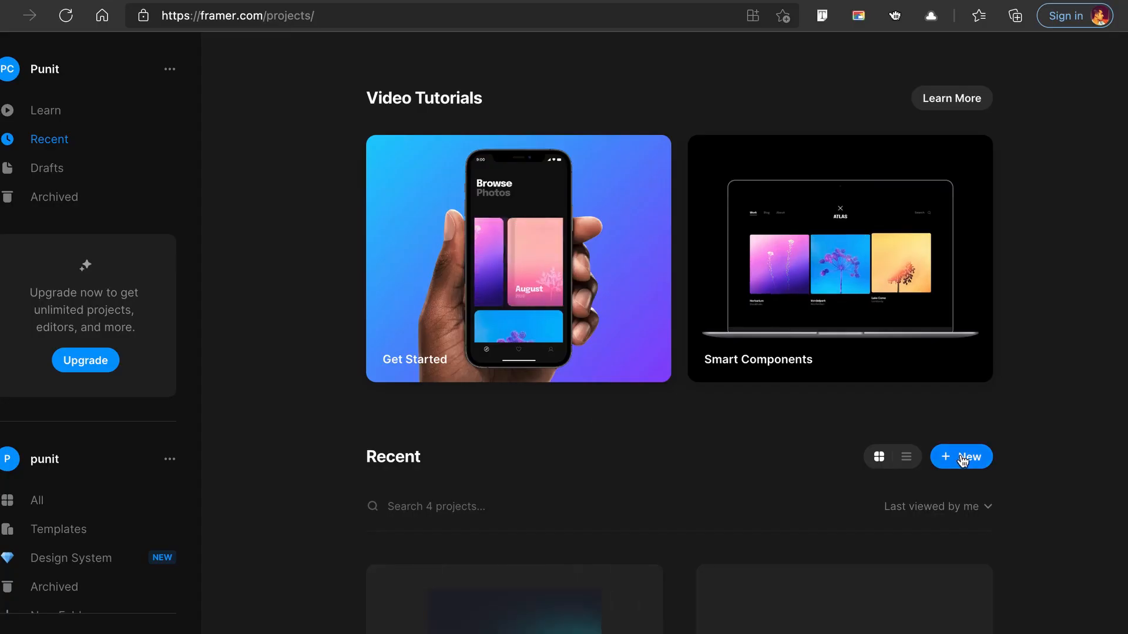
- Create a new blank Framer project and dismiss the insert chooser
click(961, 457)
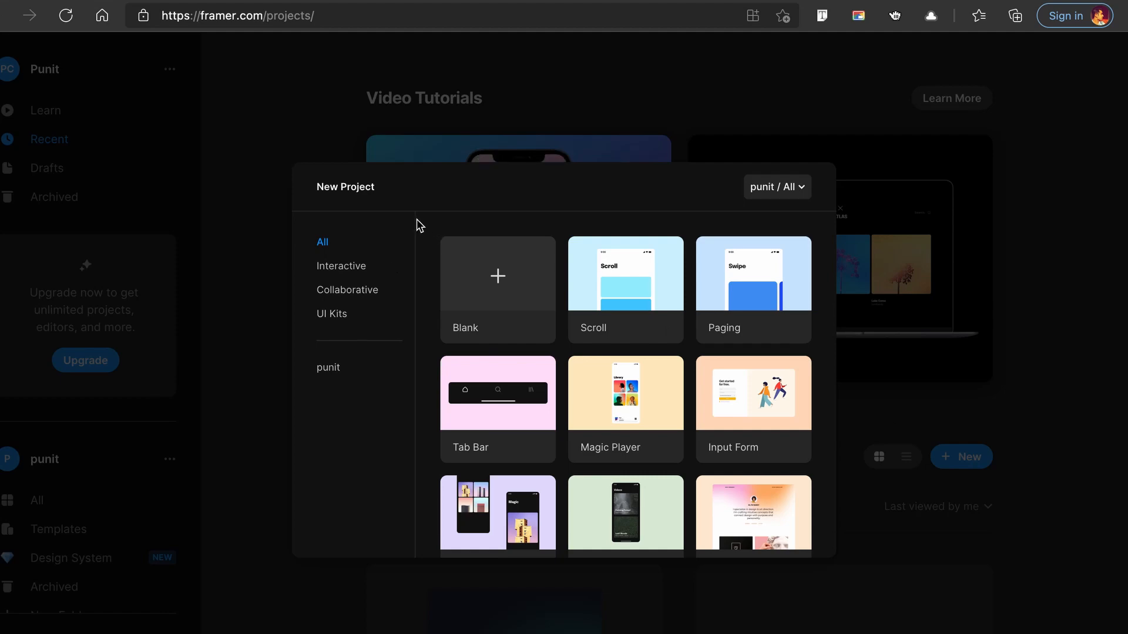
click(485, 254)
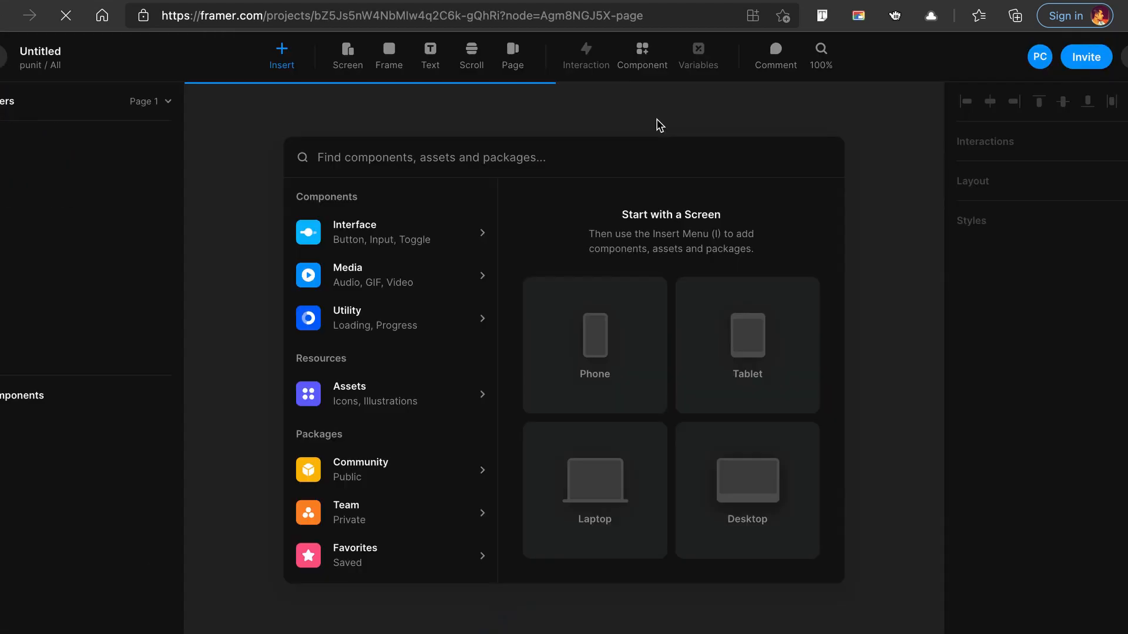
click(657, 122)
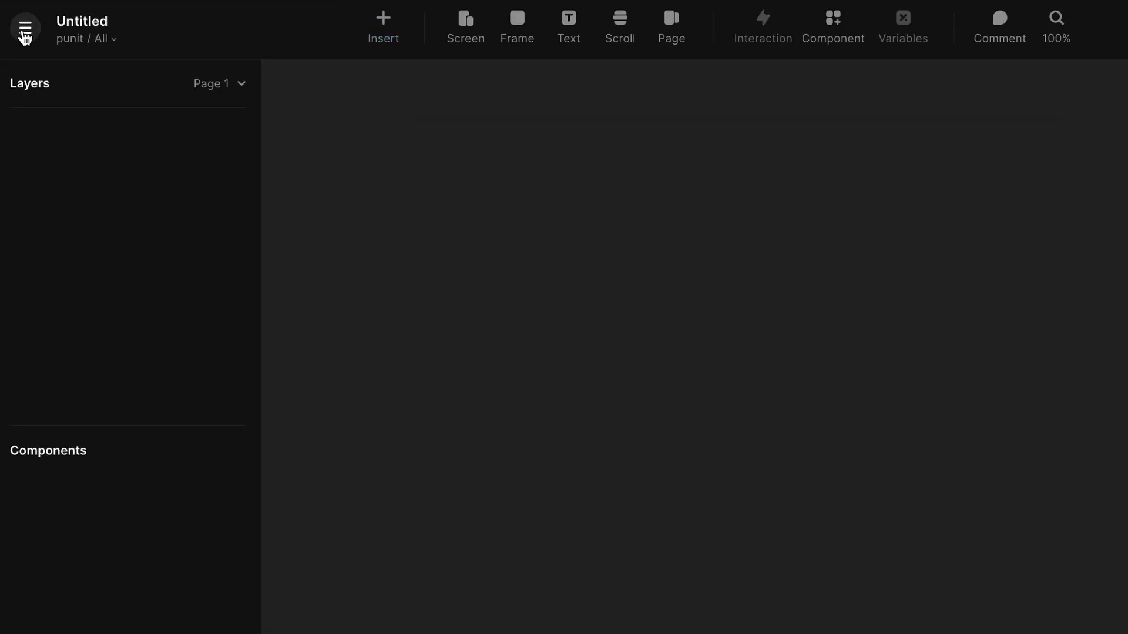
- Start an import from Figma in the blank project and authenticate the Figma account
click(2, 56)
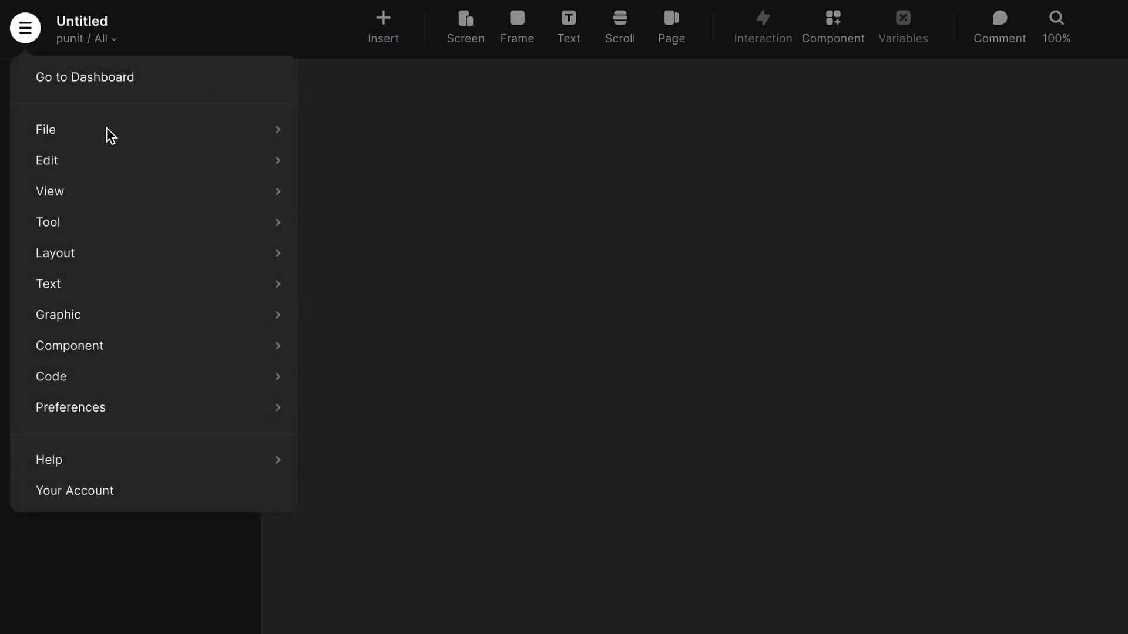
mouse_move(105, 141)
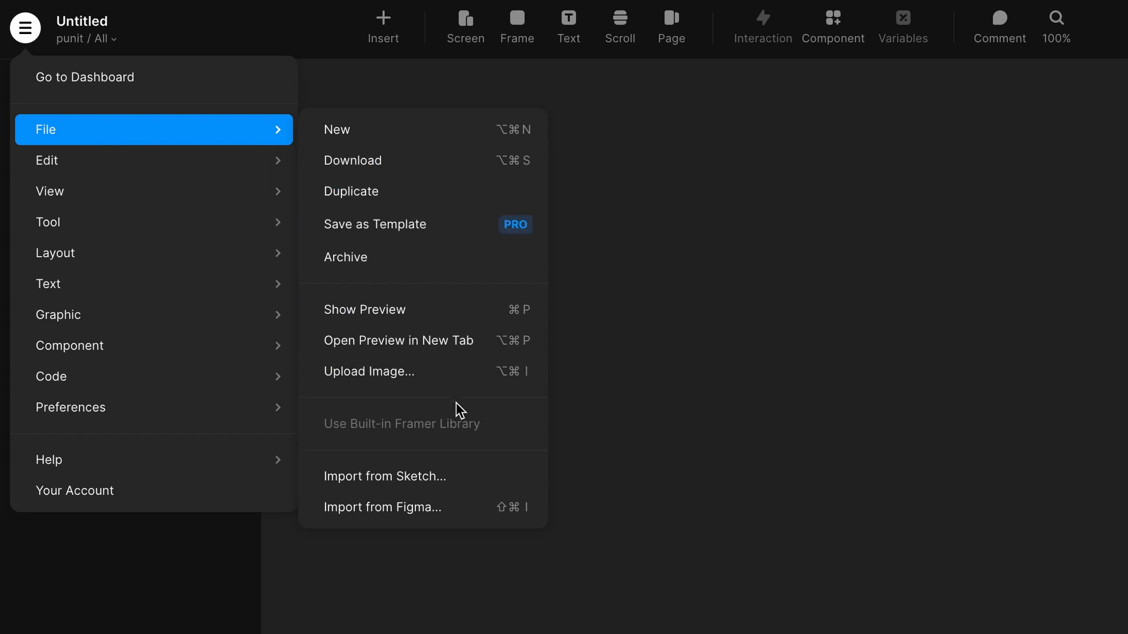
click(438, 510)
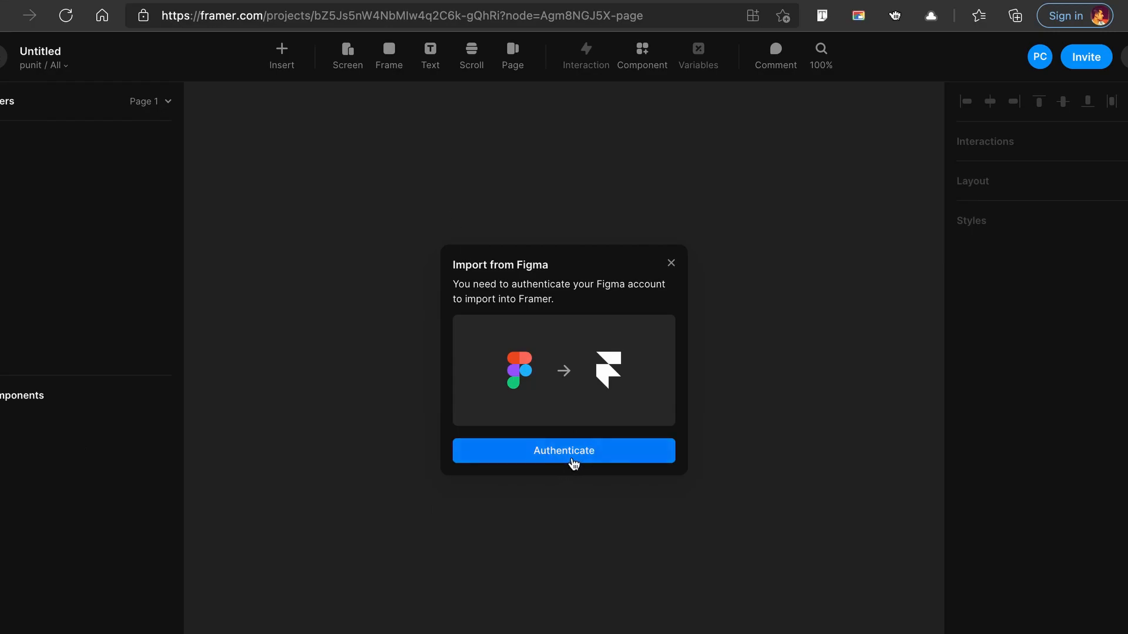
click(573, 463)
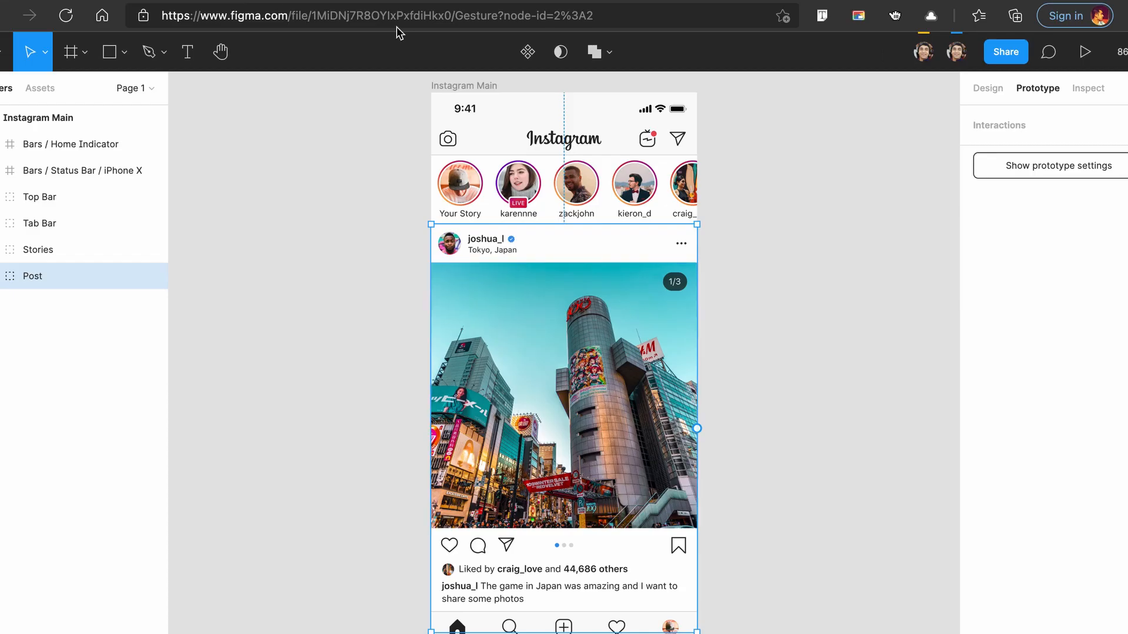
- Copy the Gesture file's URL from the Figma tab and import its Page 1 into the Framer project
click(400, 19)
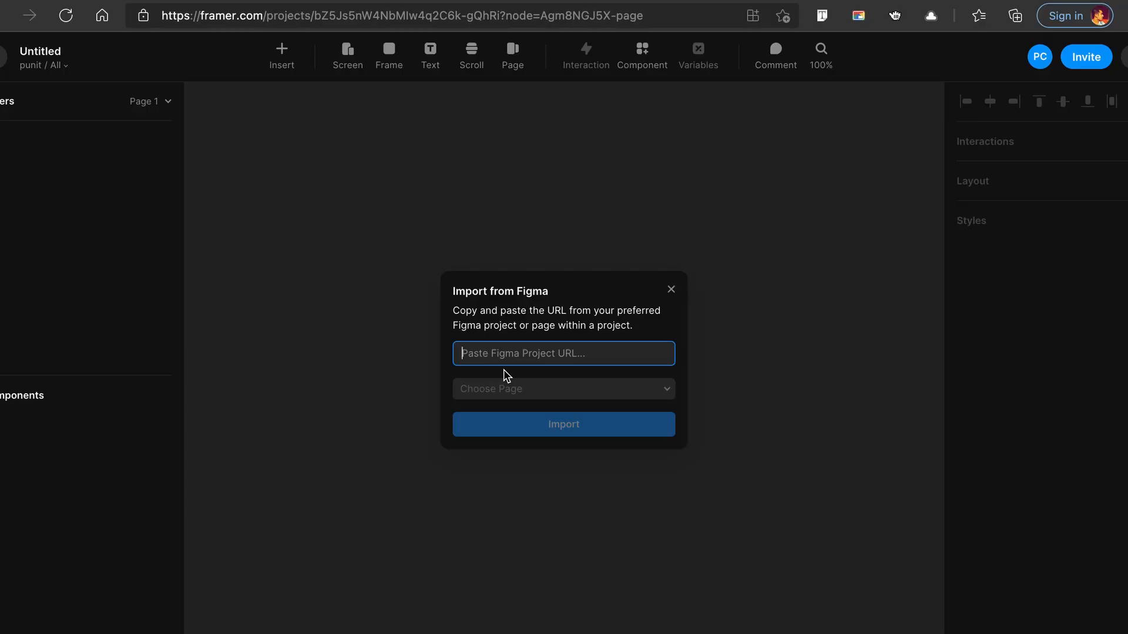
key(ctrl+v)
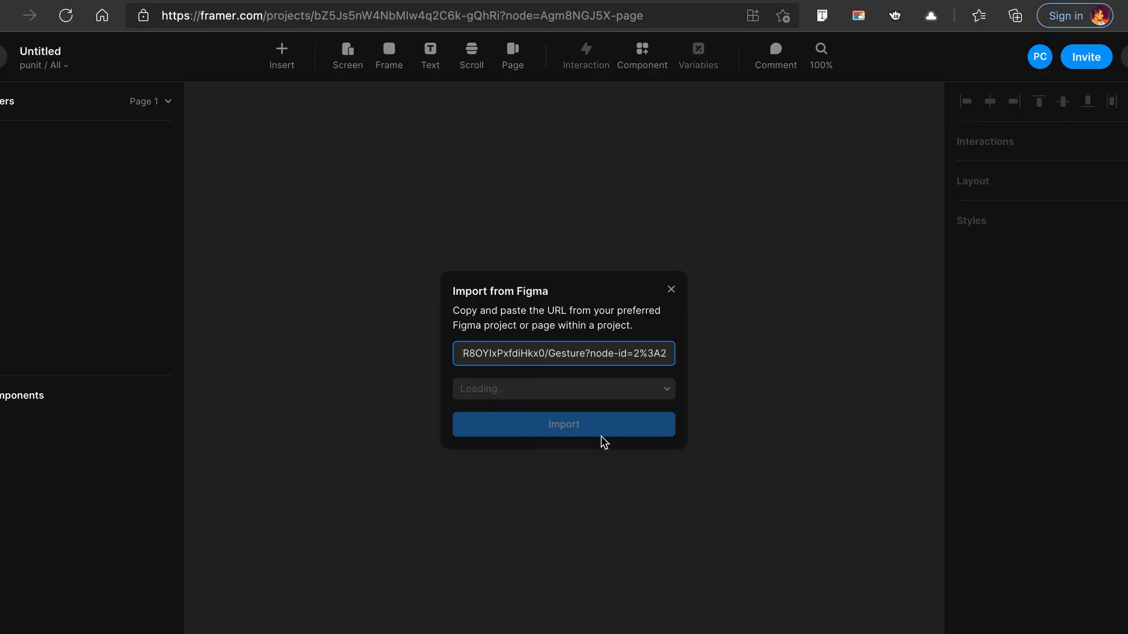
click(564, 390)
click(564, 390)
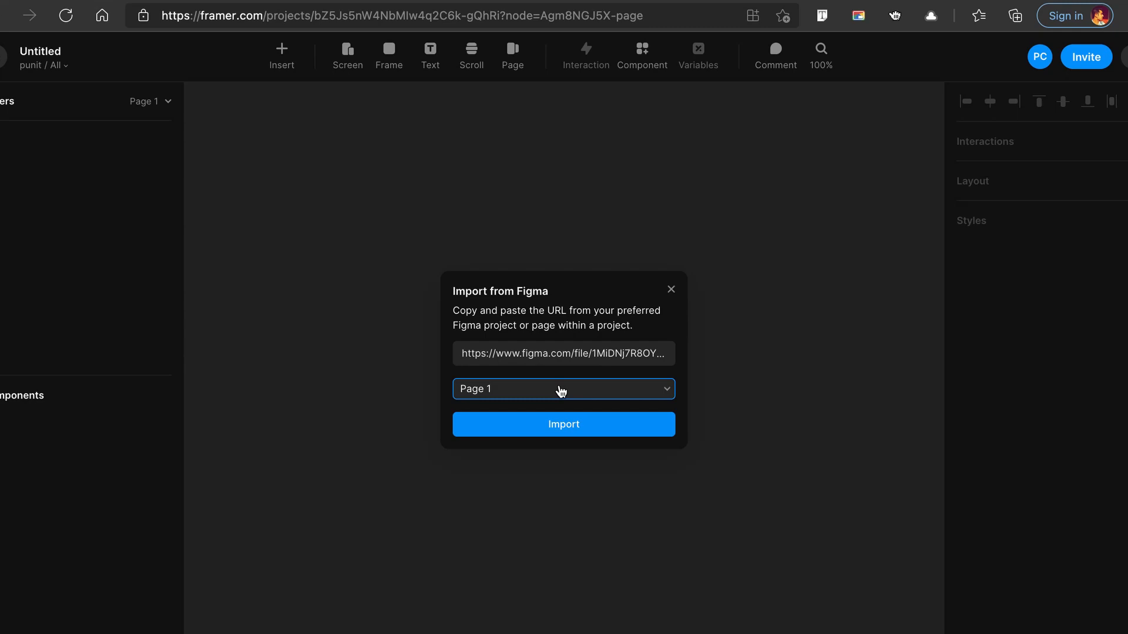
click(559, 430)
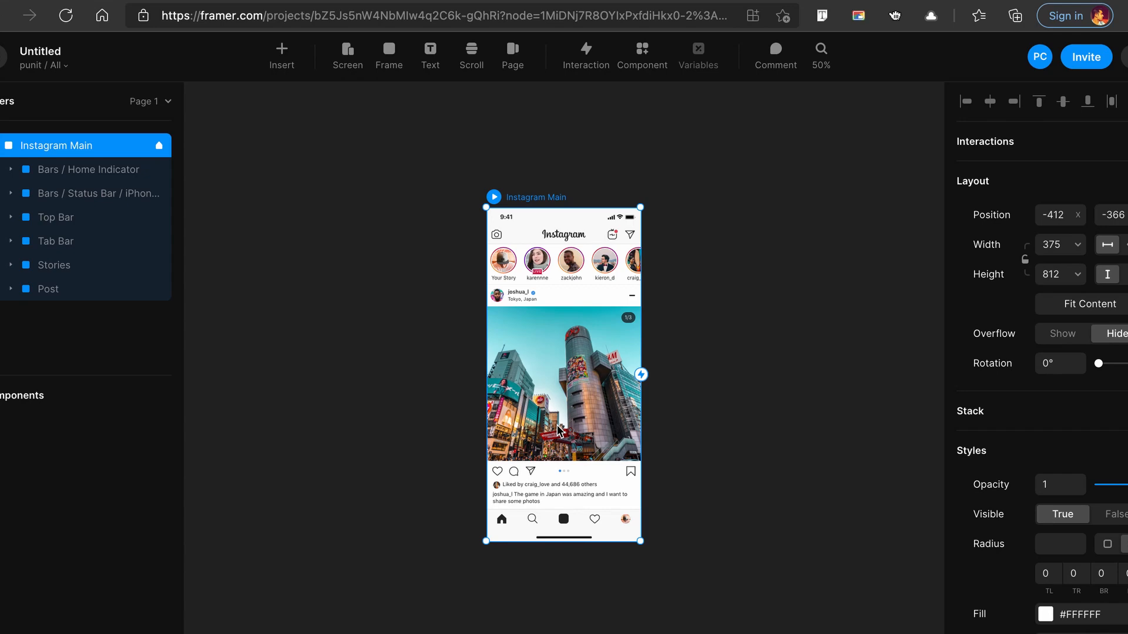
scroll(558, 432, up, 5)
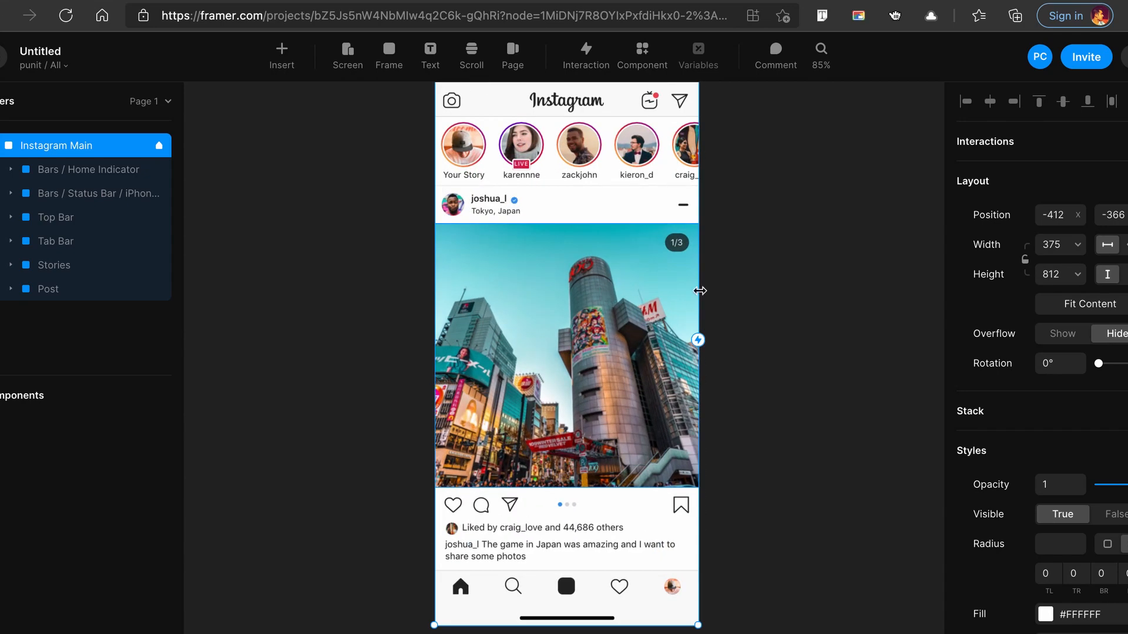
scroll(689, 288, down, 6)
click(689, 288)
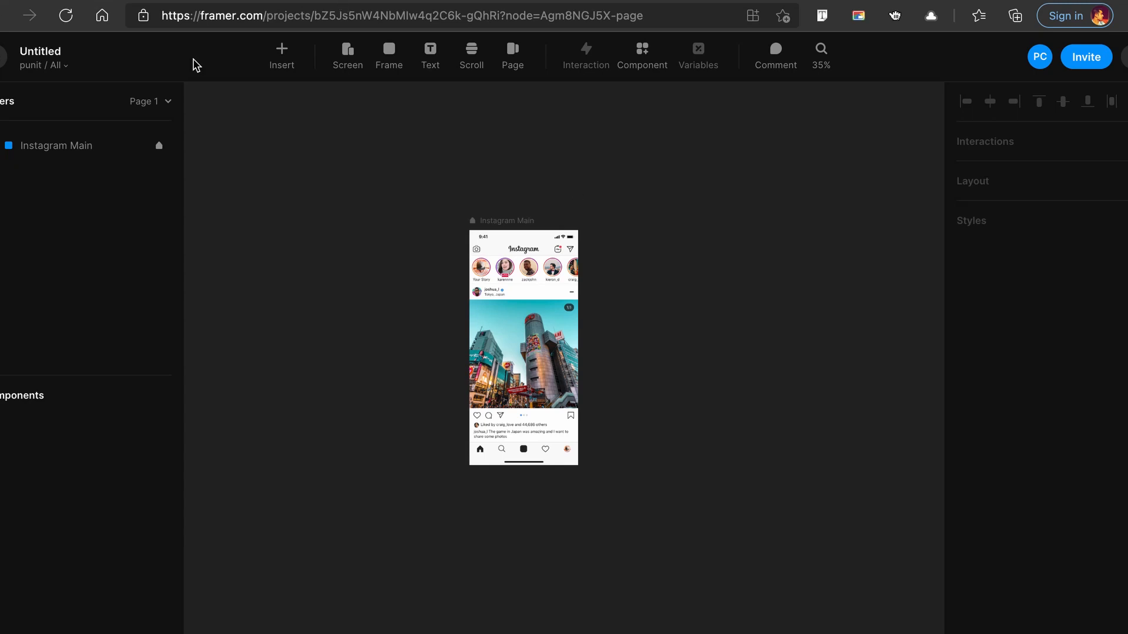
- Search the insert library for "pinch" and install the Pinch Pan Zoom package
click(285, 69)
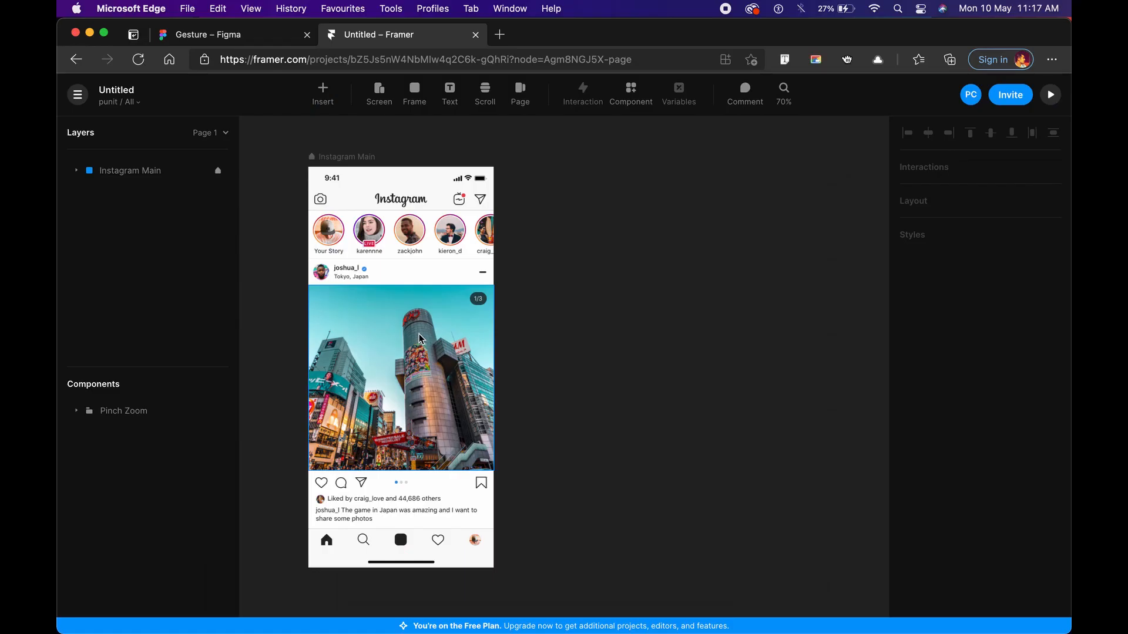
click(323, 93)
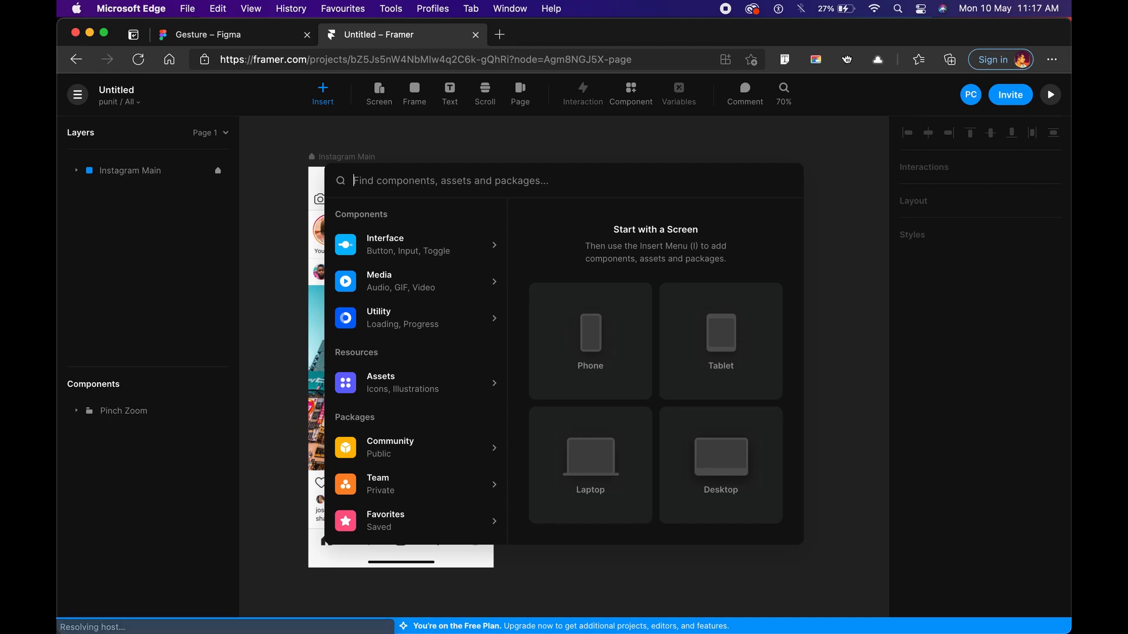
text(pinch)
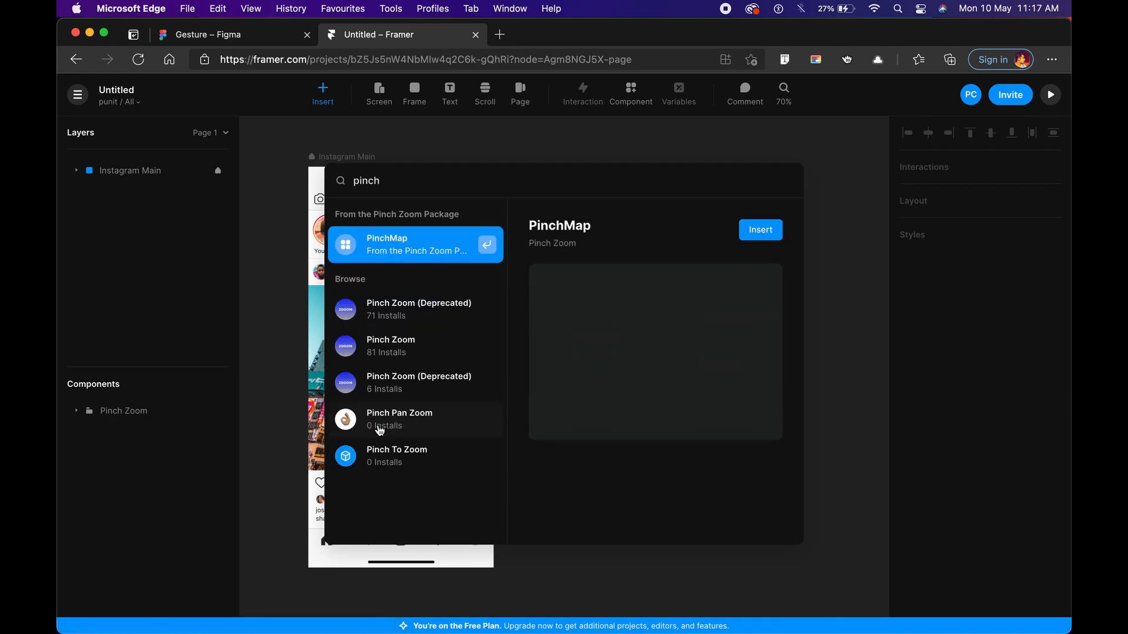
click(379, 431)
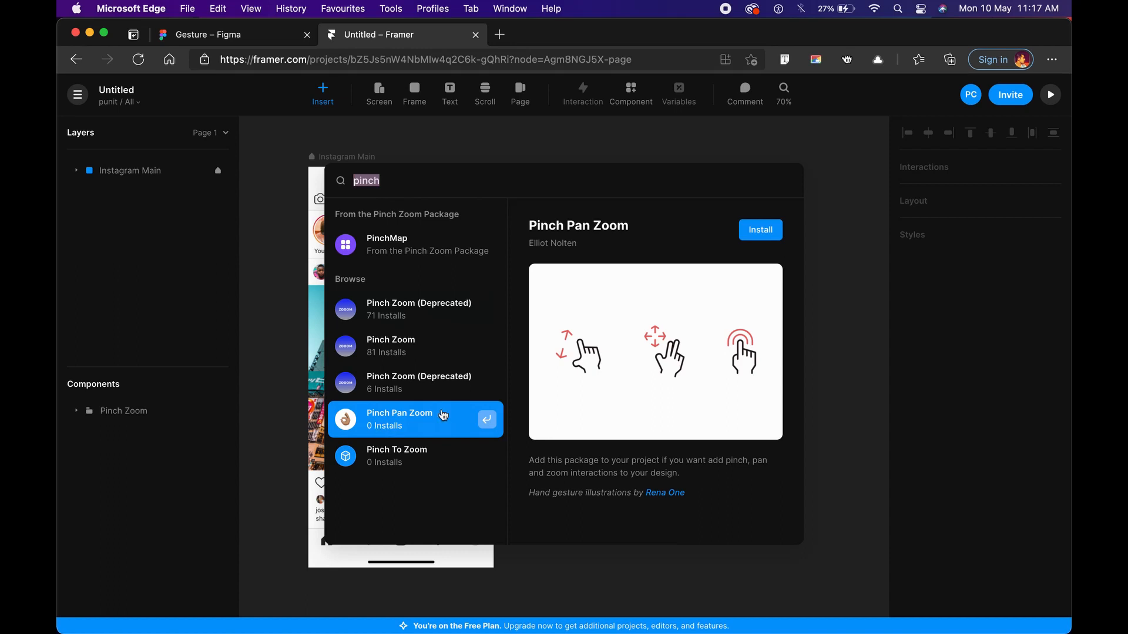
click(749, 235)
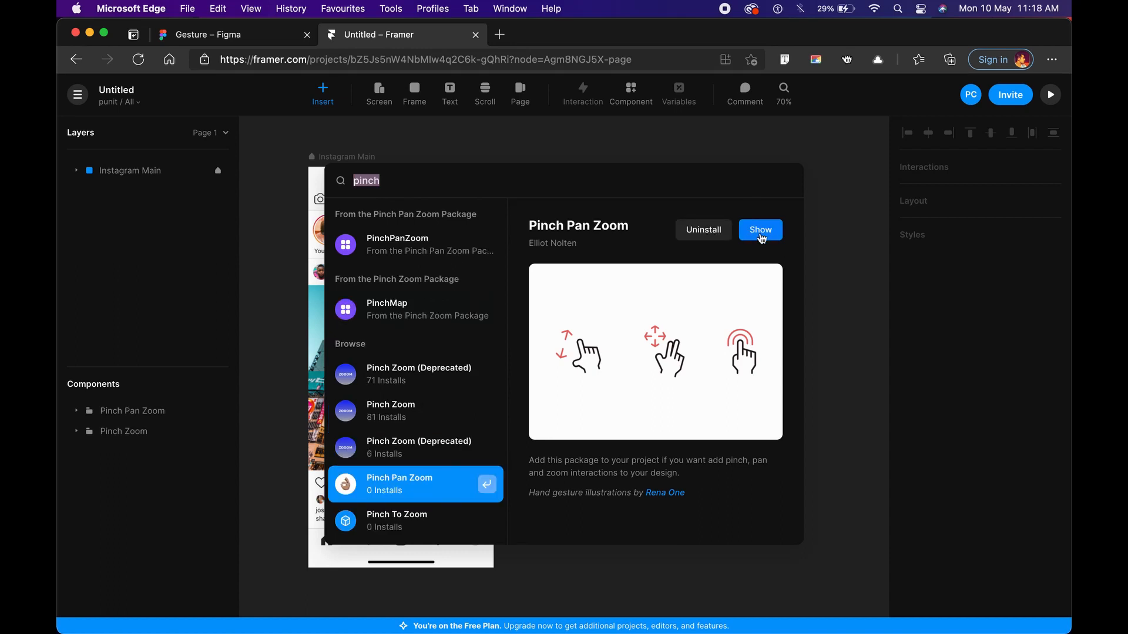
- Insert the PinchPanZoom component on the canvas and place it in the empty space beside the Instagram Main screen
click(760, 235)
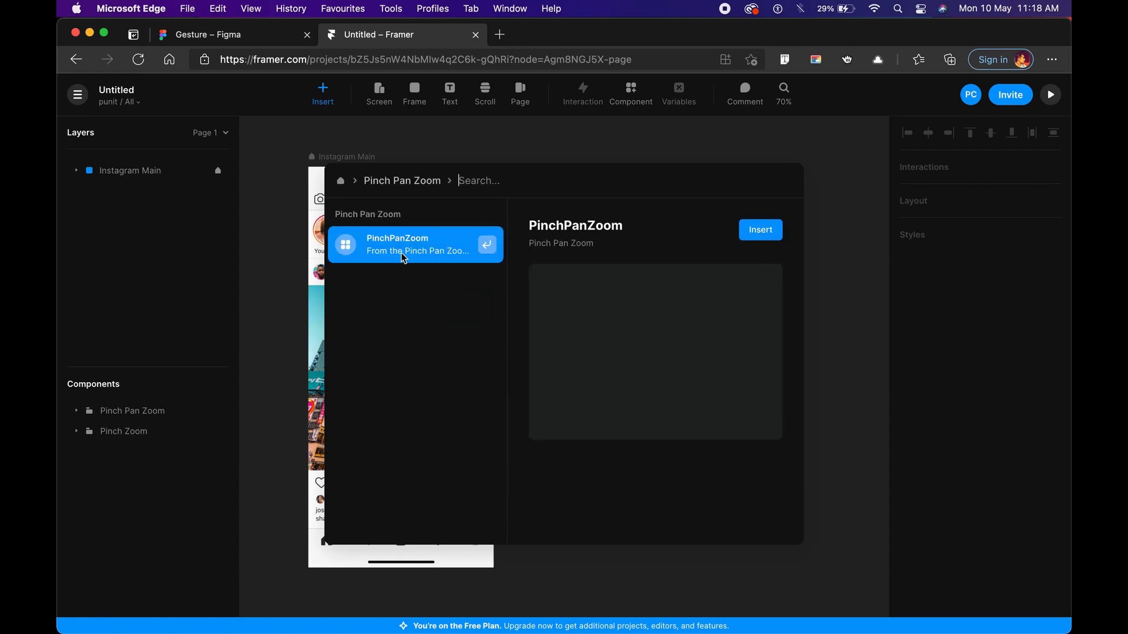
click(762, 236)
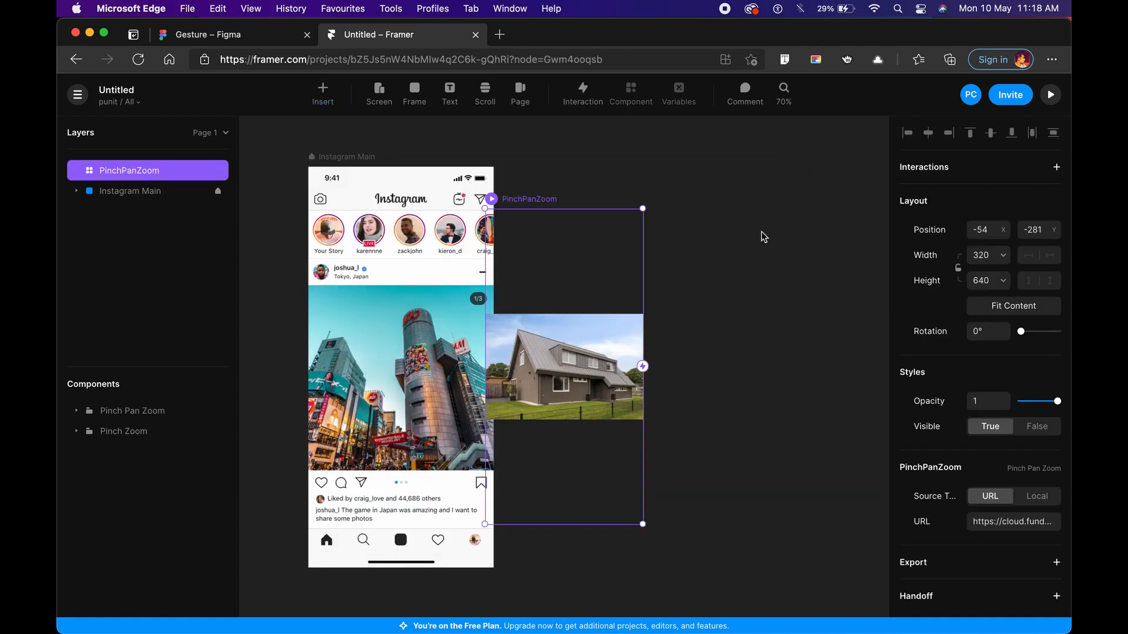
drag(587, 369, 658, 310)
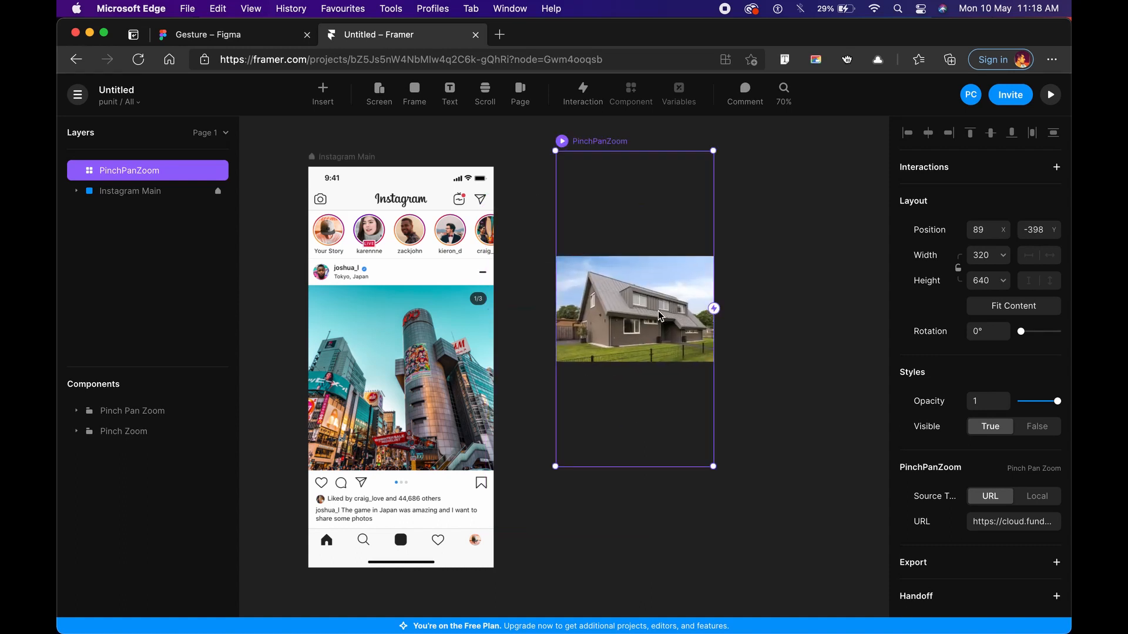
click(1037, 497)
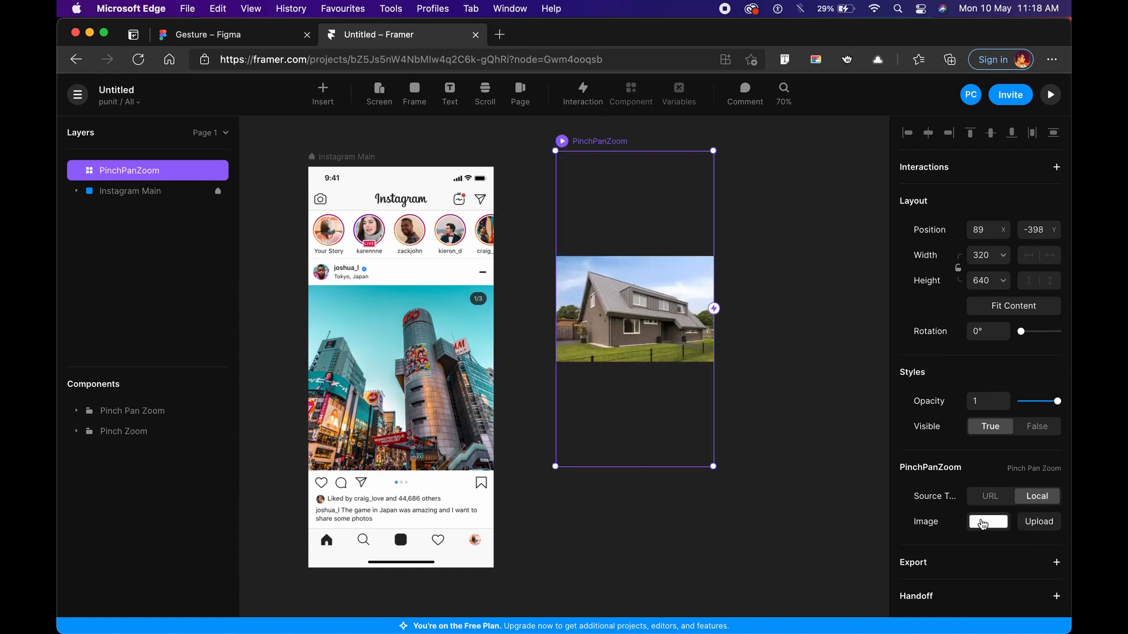
click(987, 496)
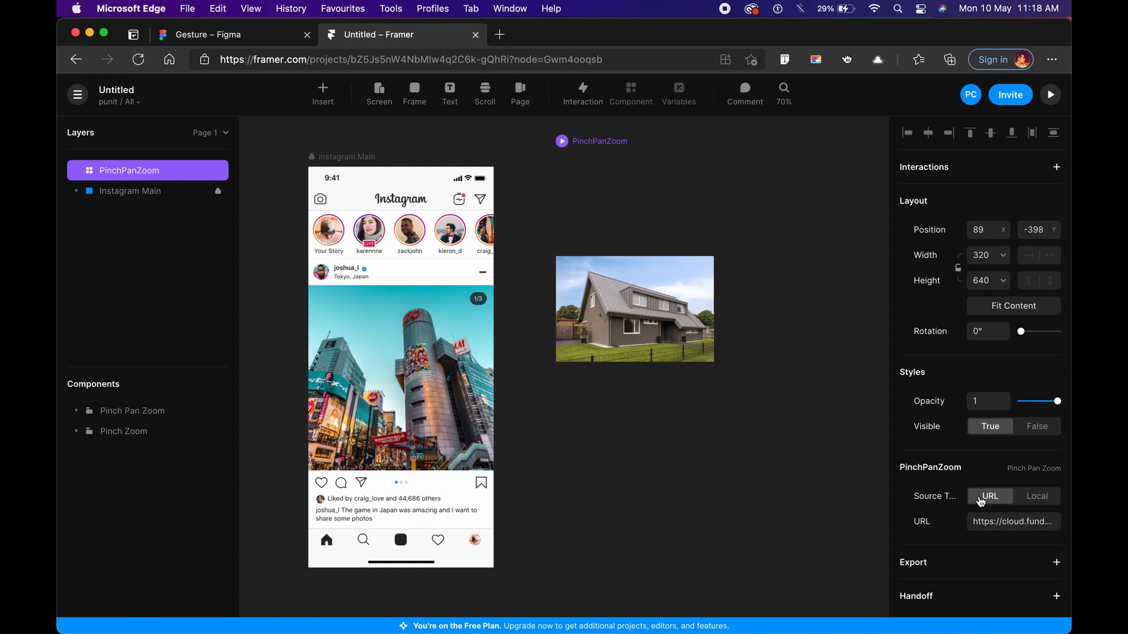
click(1037, 497)
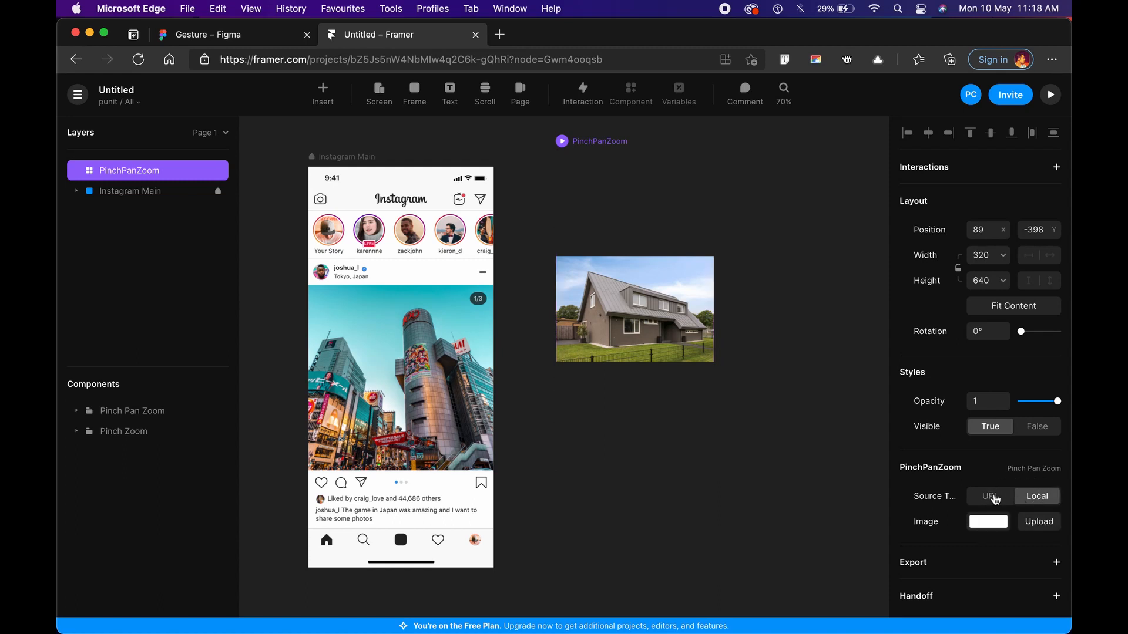
click(994, 499)
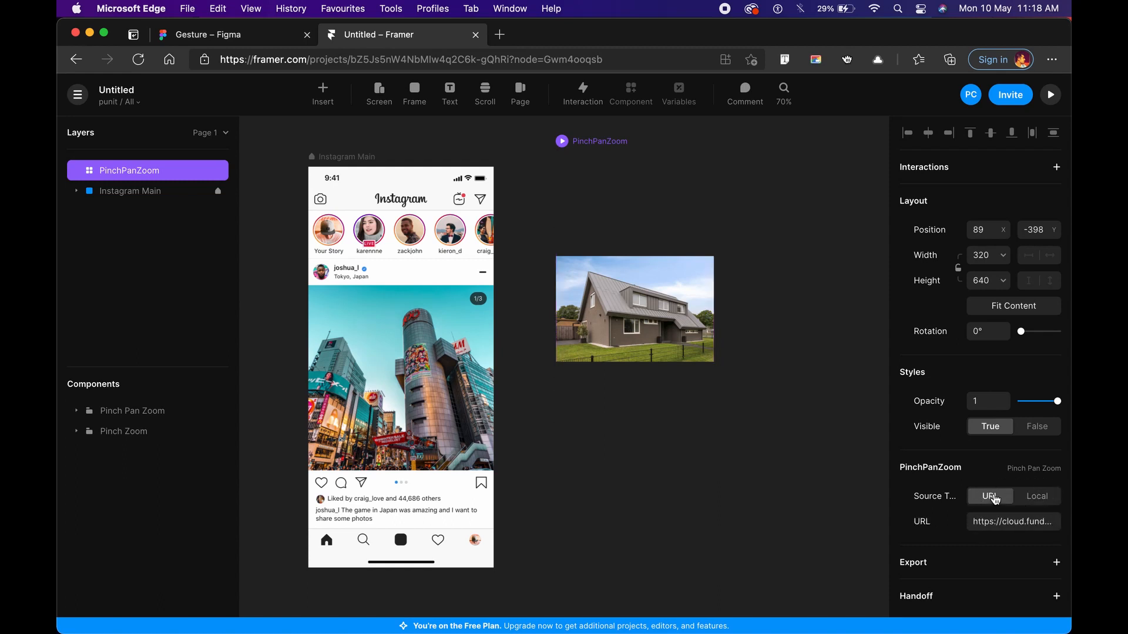
- Open unsplash.com in a new tab, copy the image link of the mountain lake photo and close the tab
click(498, 34)
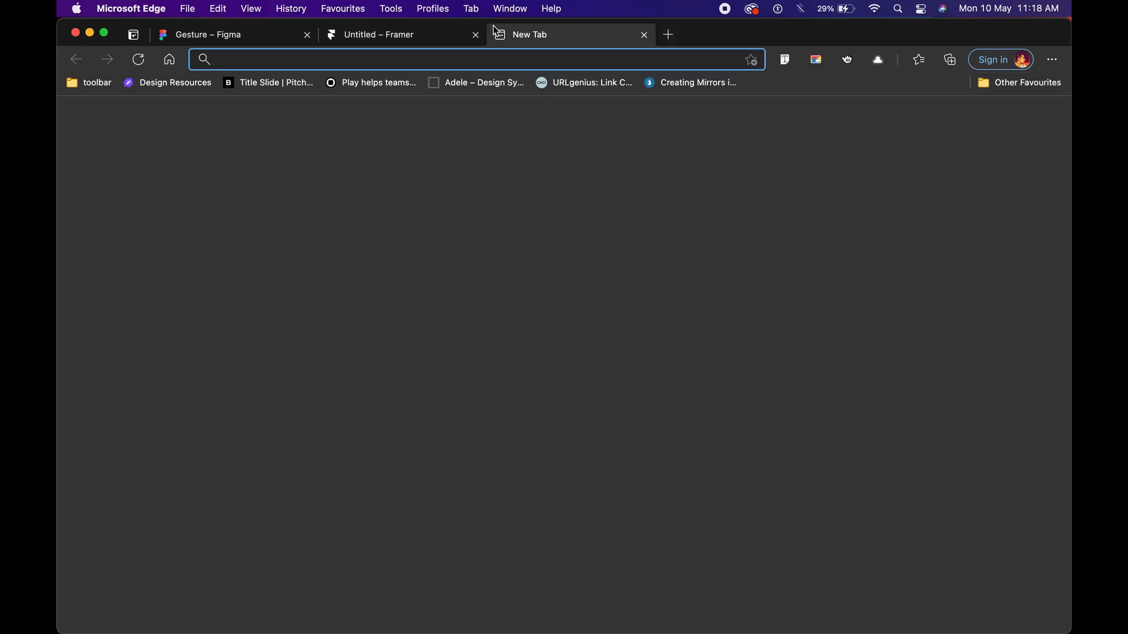
text(unsplash.com)
key(Return)
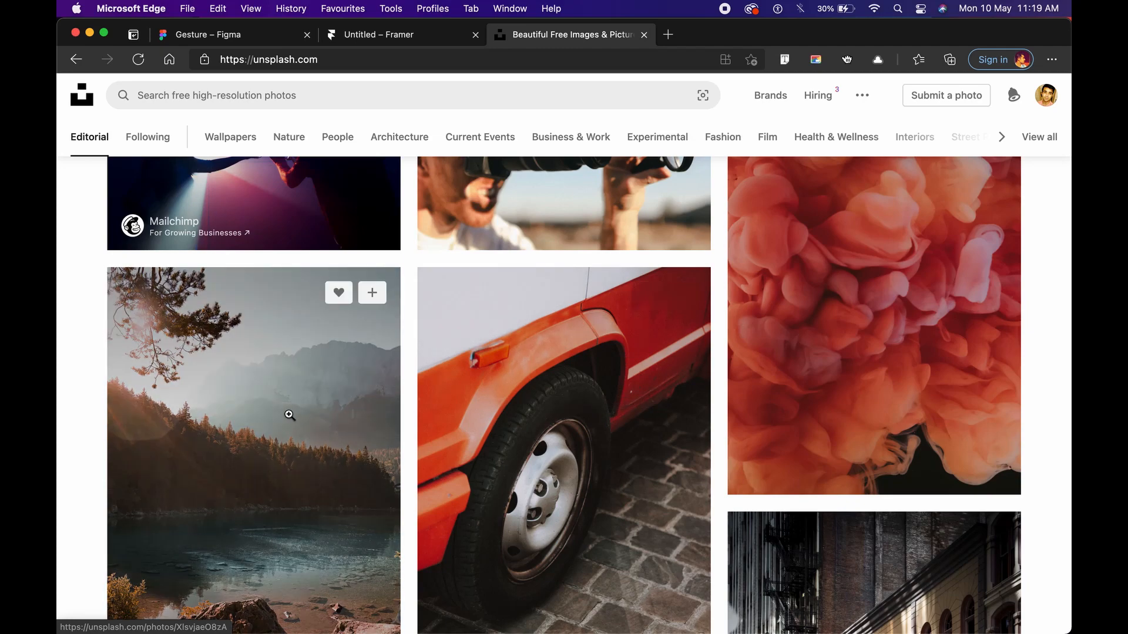
click(289, 415)
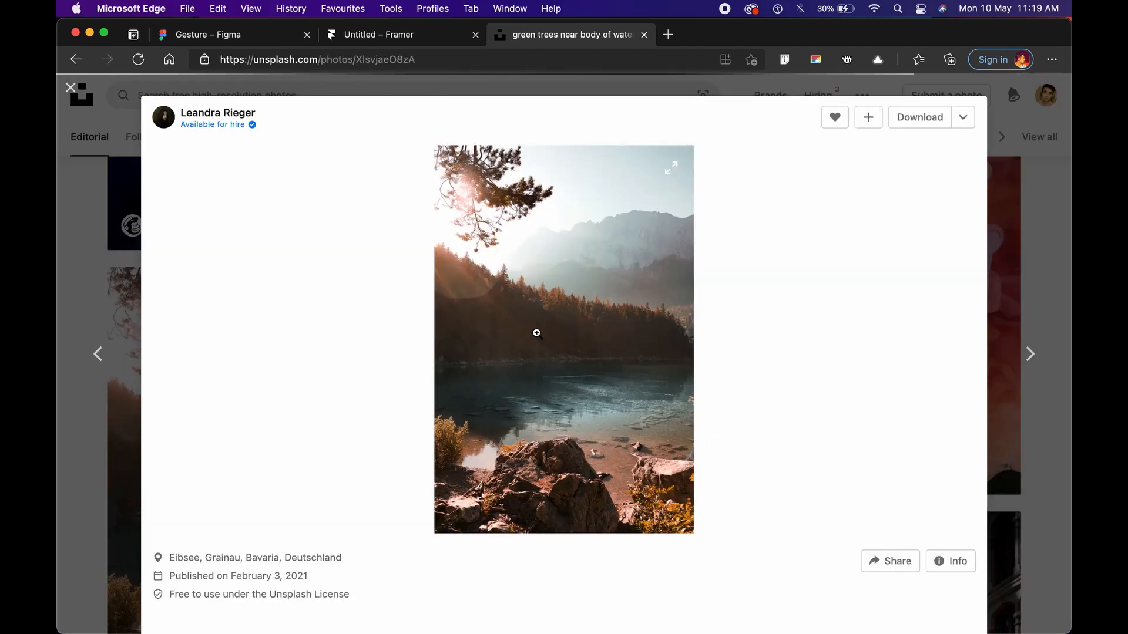
right_click(537, 333)
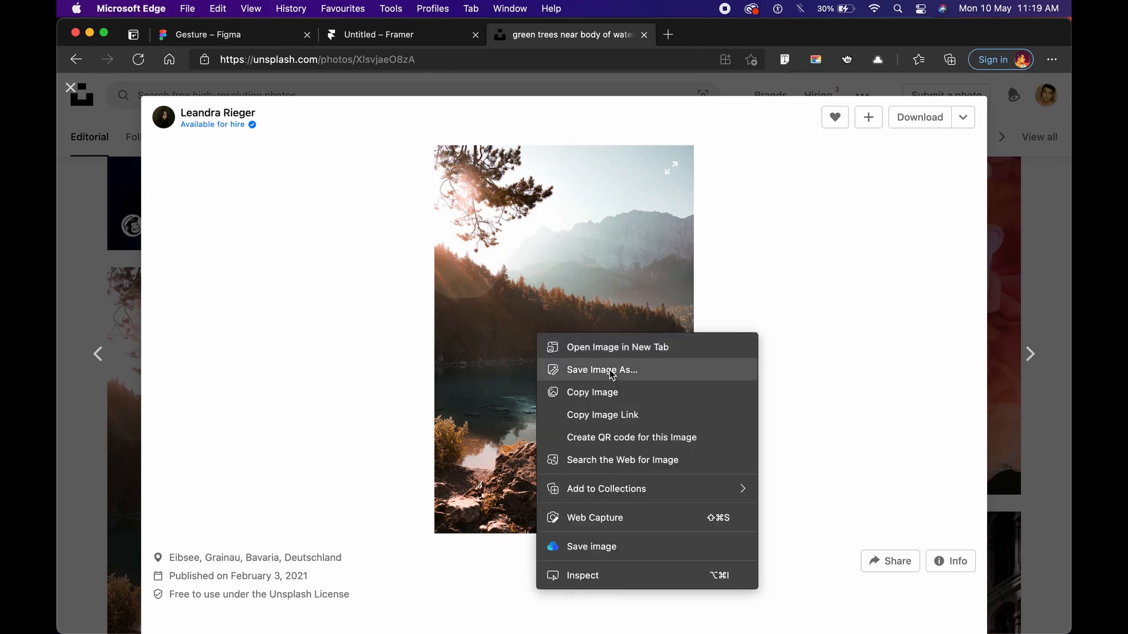
click(622, 422)
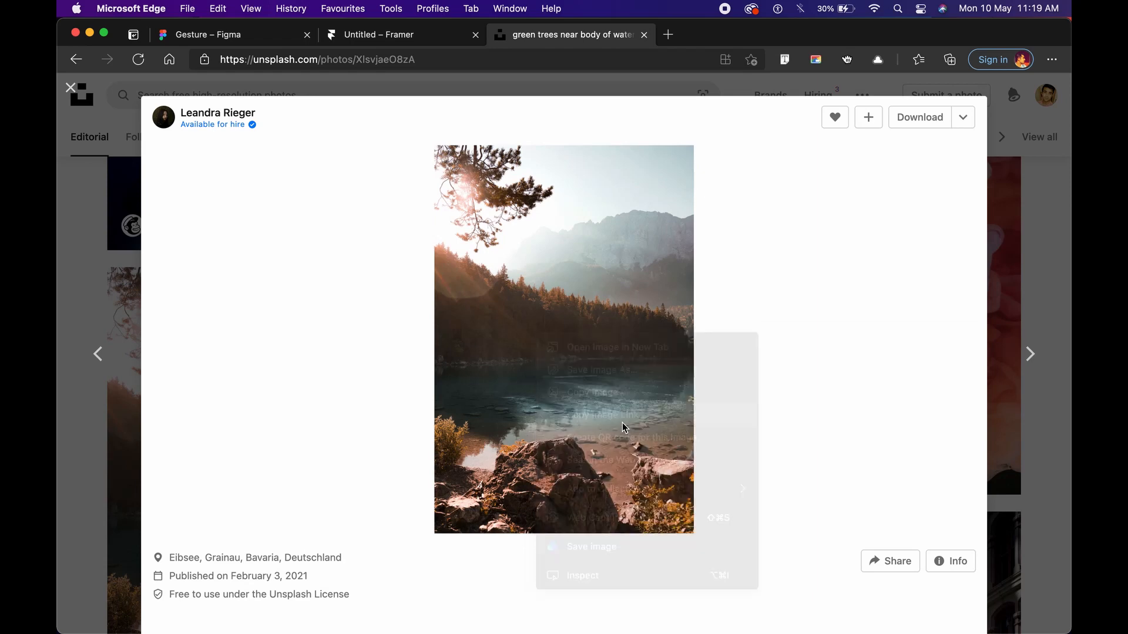
key(super+w)
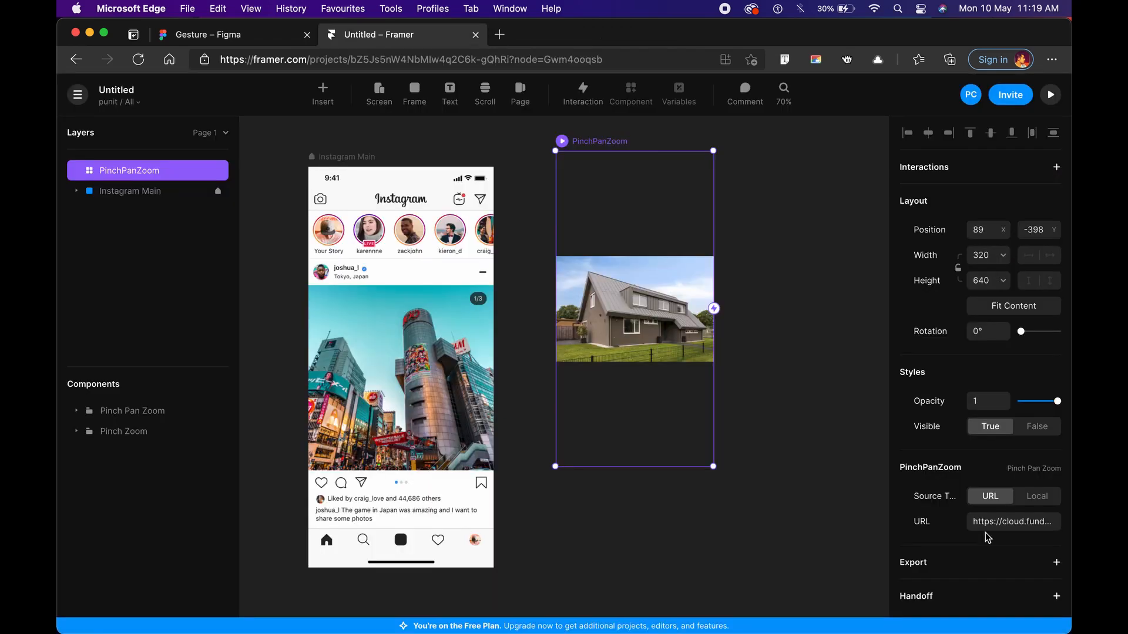
- Set the PinchPanZoom image URL to the copied link and fit the component over the post photo in Instagram Main, about 562 by 466
click(1016, 523)
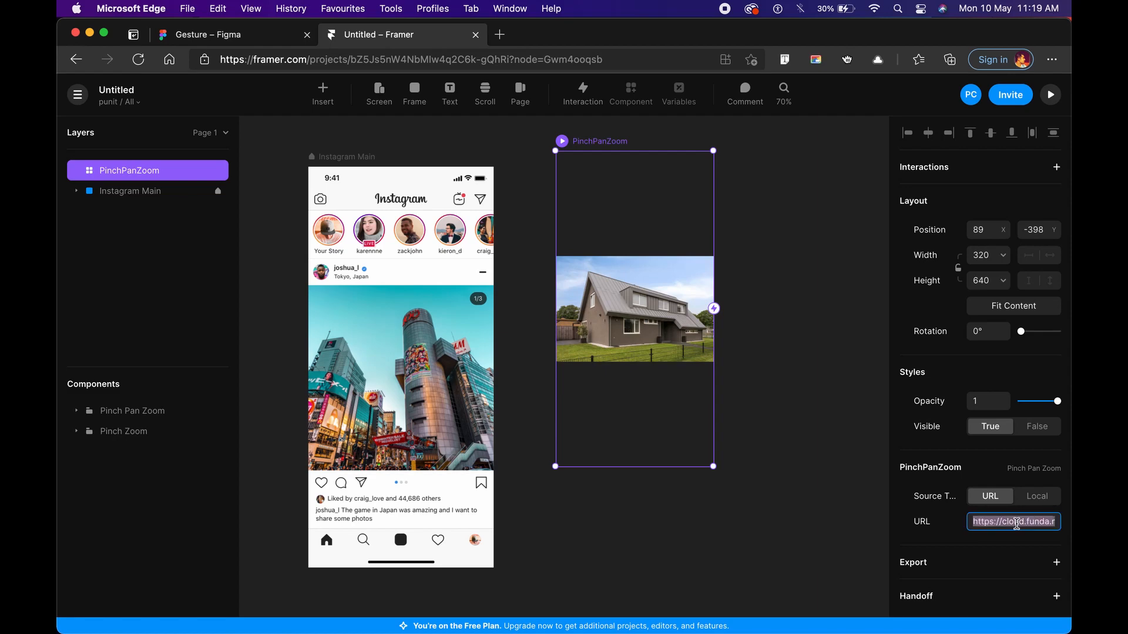
key(super+v)
drag(564, 302, 395, 331)
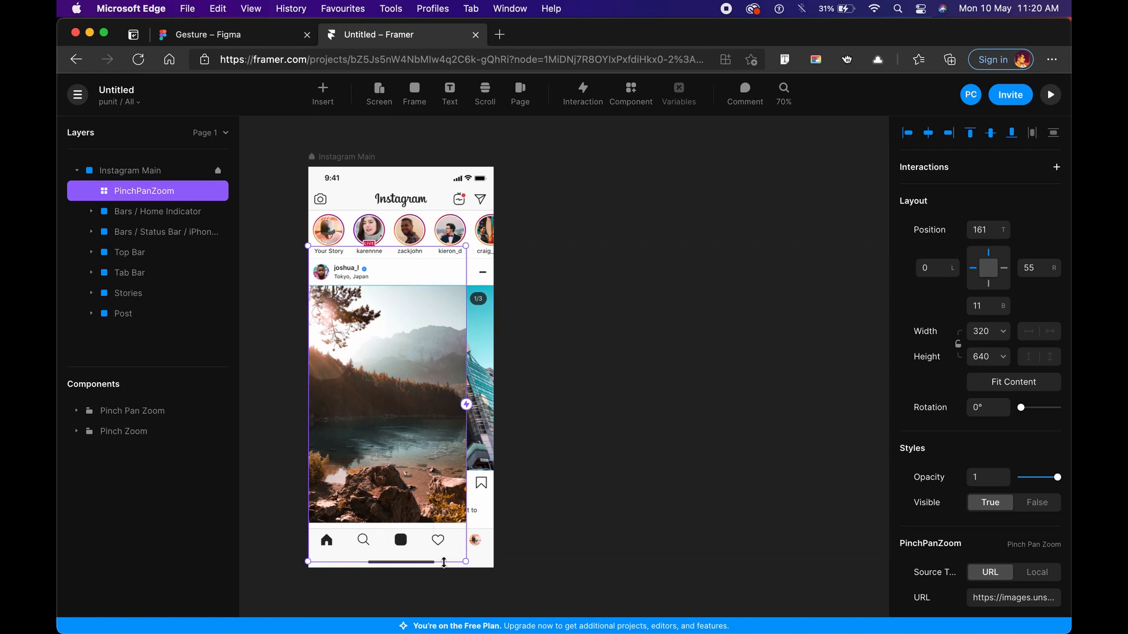
drag(442, 563, 434, 474)
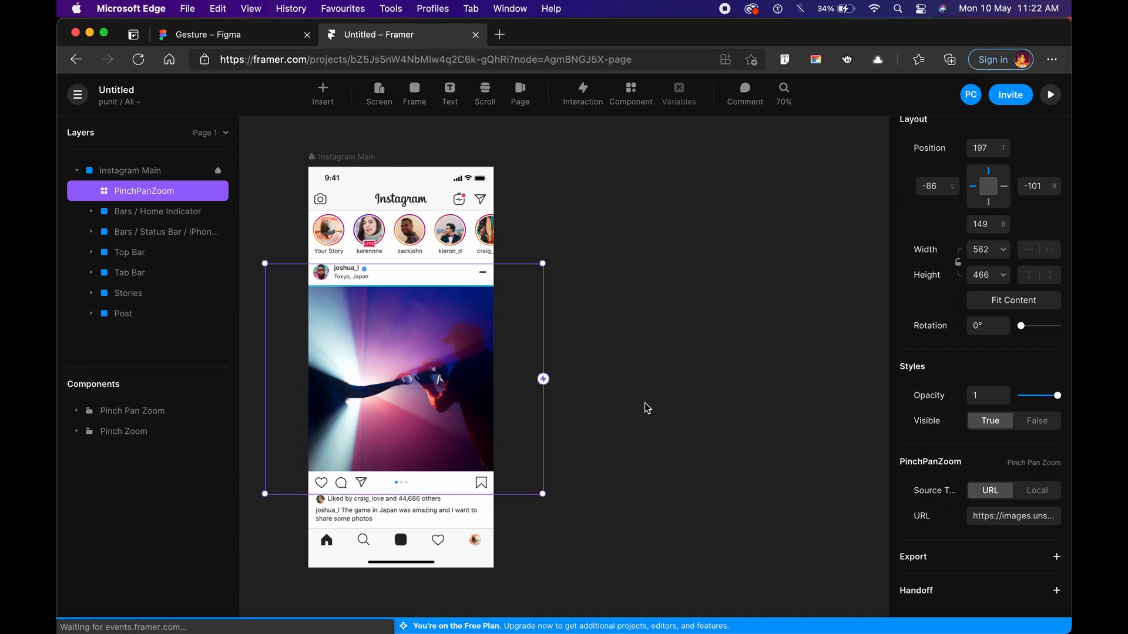
- Preview the Instagram Main screen with the PinchPanZoom component in place of the post photo
key(Escape)
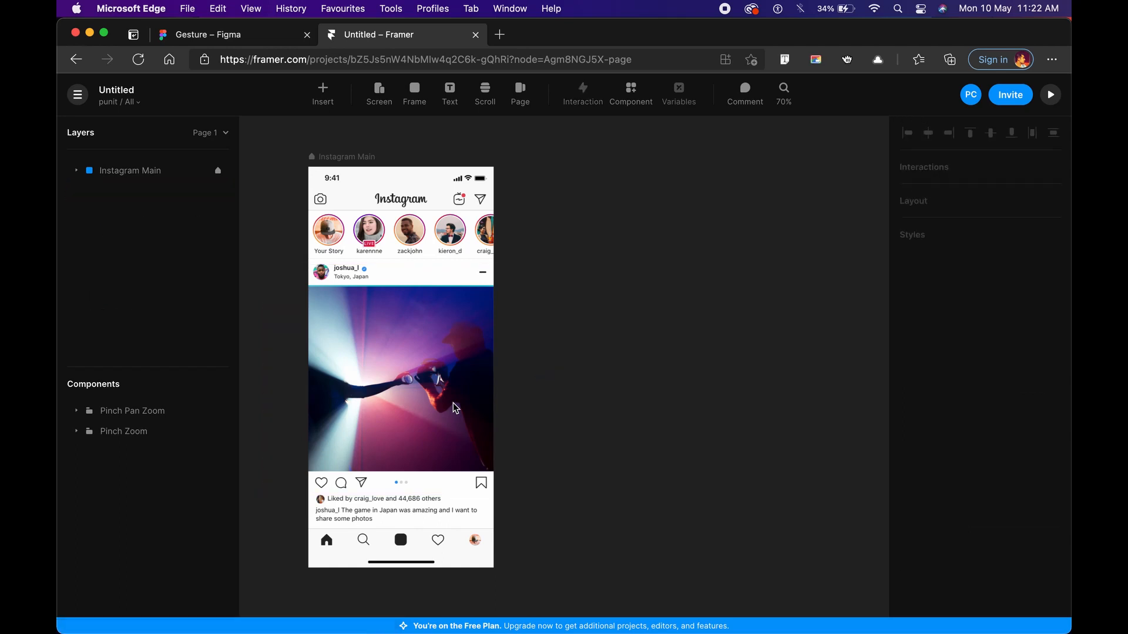
click(399, 384)
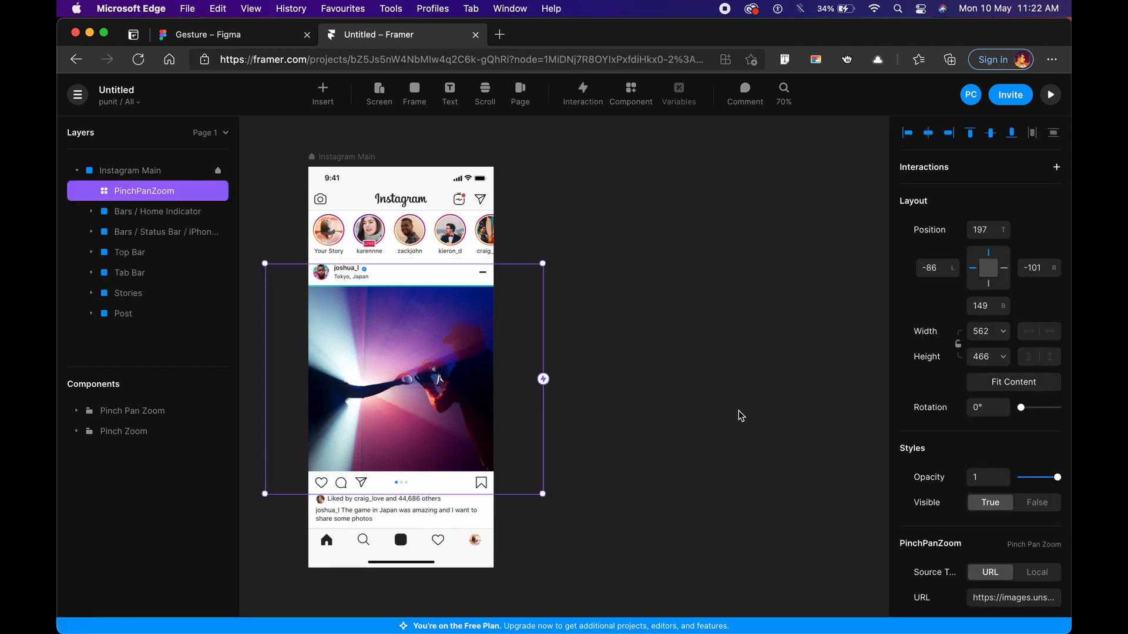
click(327, 159)
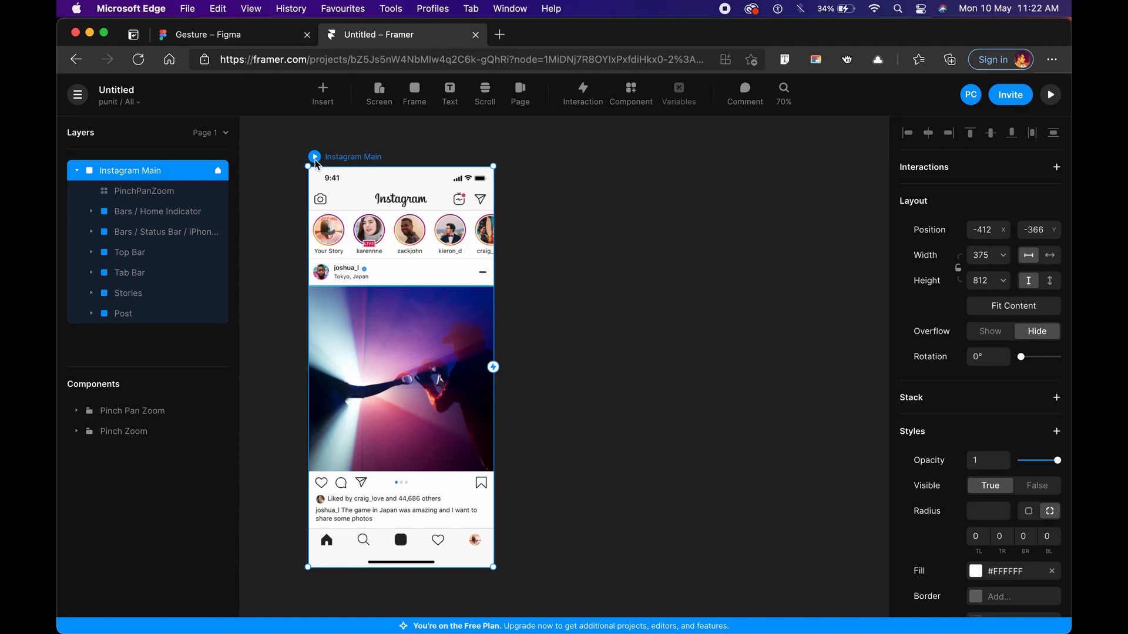
click(315, 159)
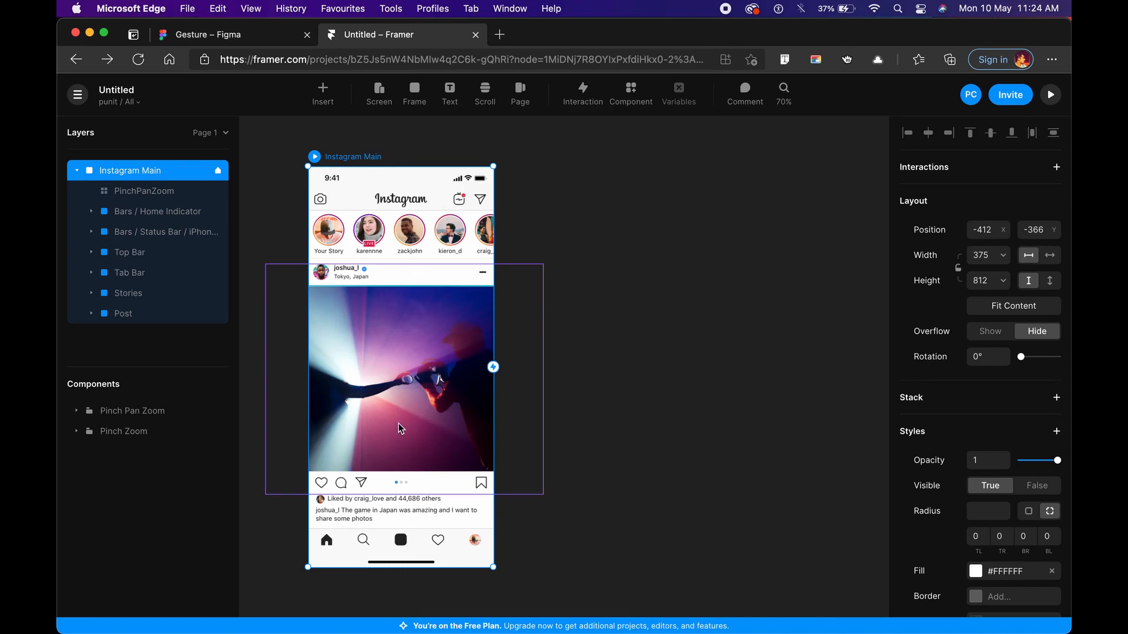
click(398, 423)
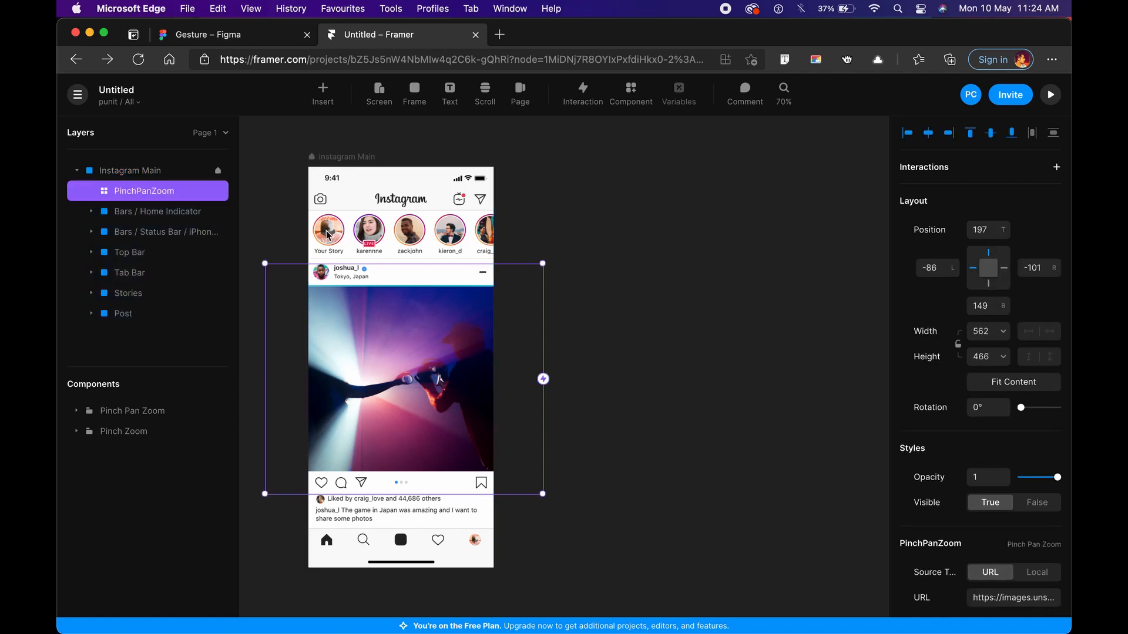
click(323, 100)
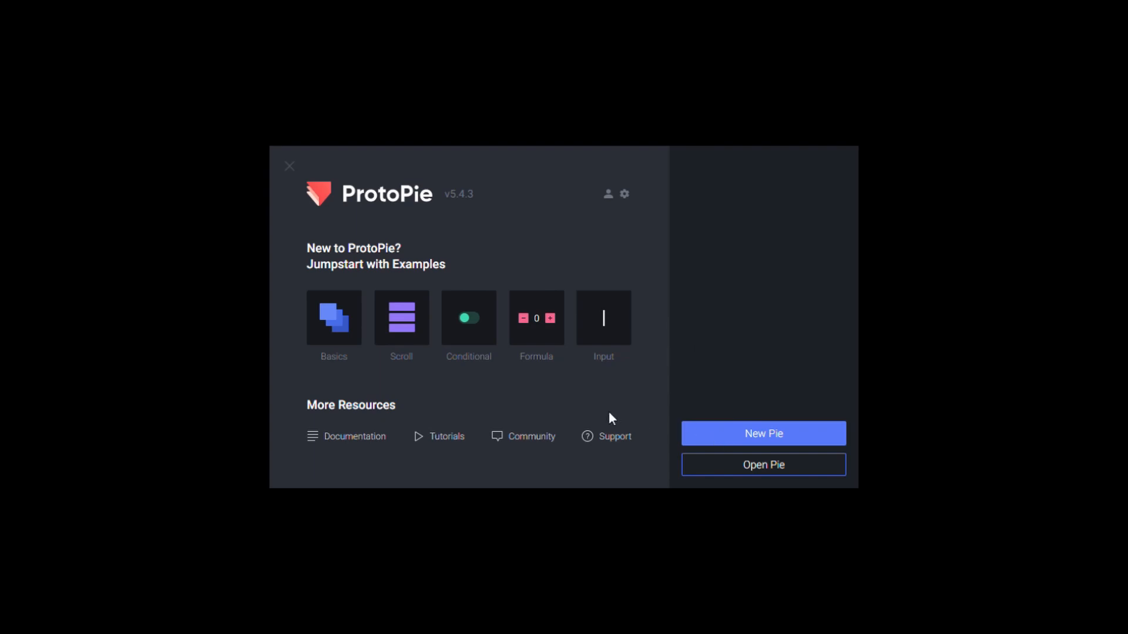
- Switch to ProtoPie, create a new pie and select the post photo in the Instagram Main scene
click(761, 434)
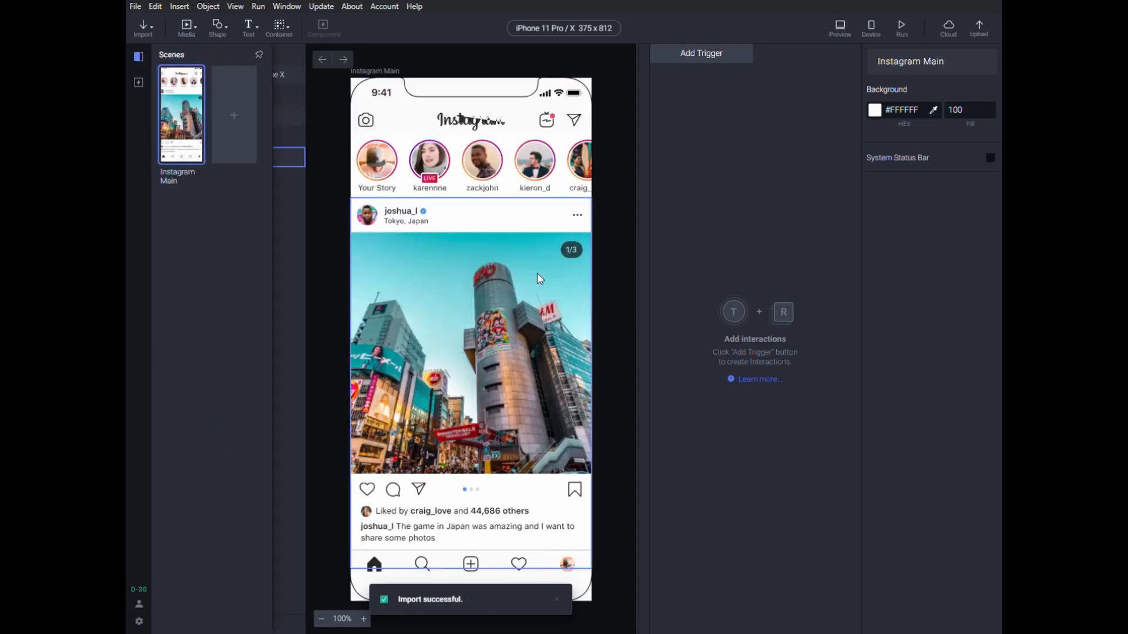
click(527, 340)
double_click(526, 340)
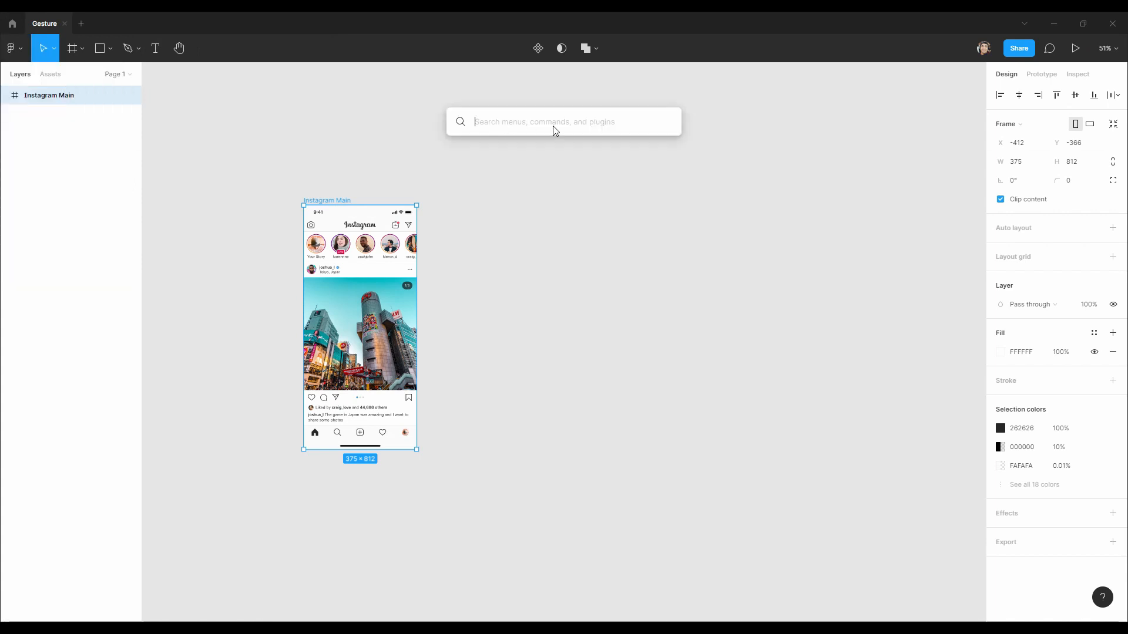
- Find and run the ProtoPie plugin in Figma's Gesture file and export the Instagram Main frame to ProtoPie
text(proto)
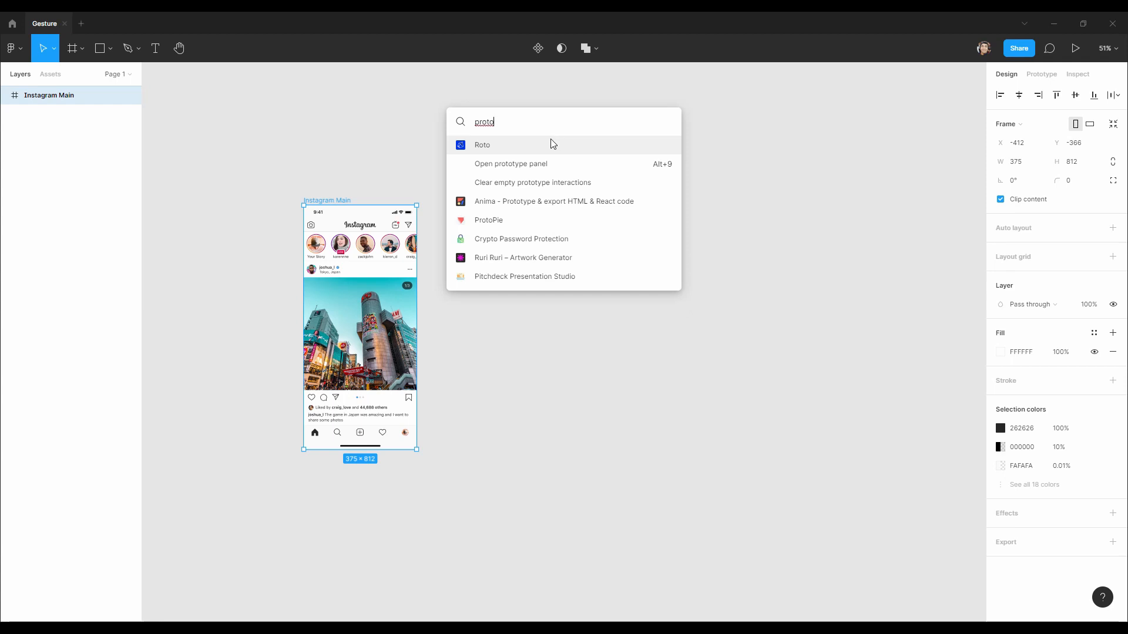
click(539, 224)
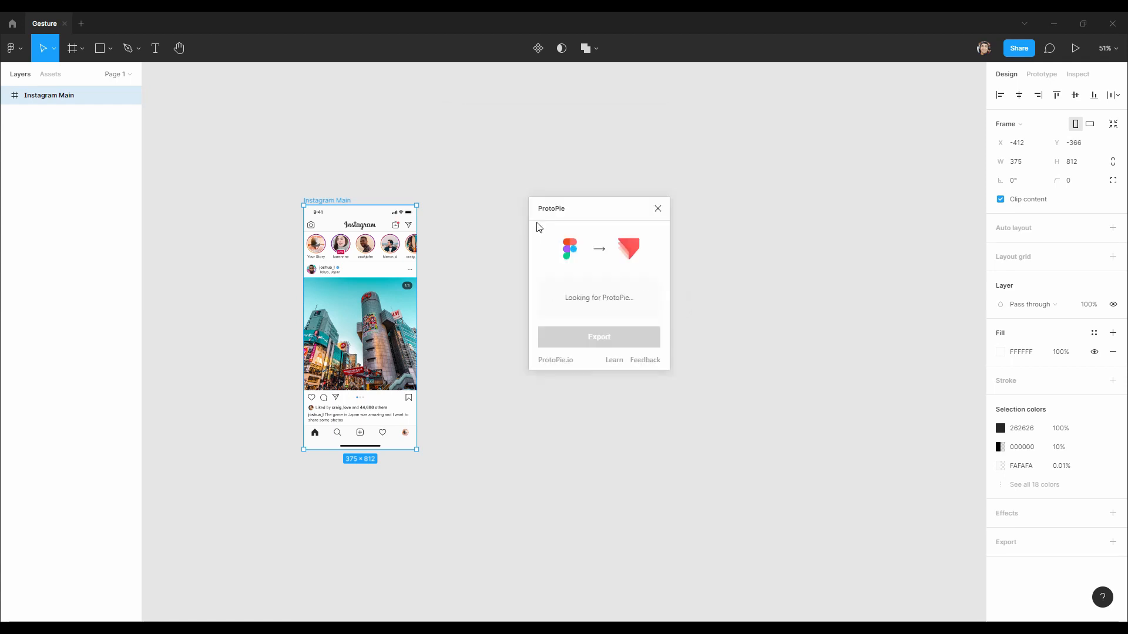
drag(590, 211, 502, 213)
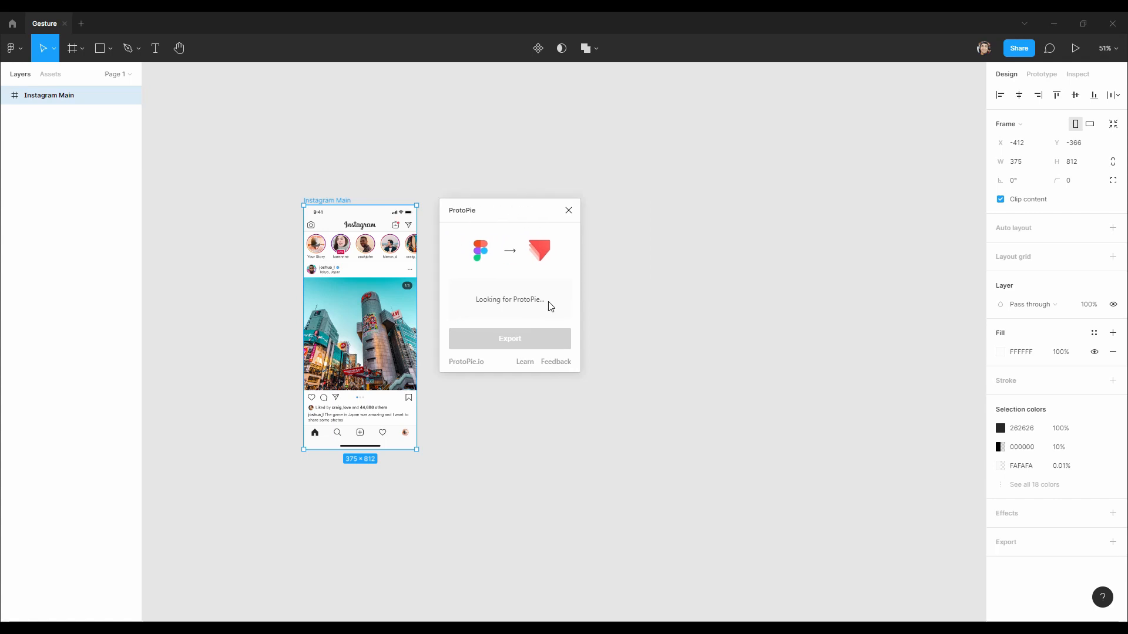
click(519, 344)
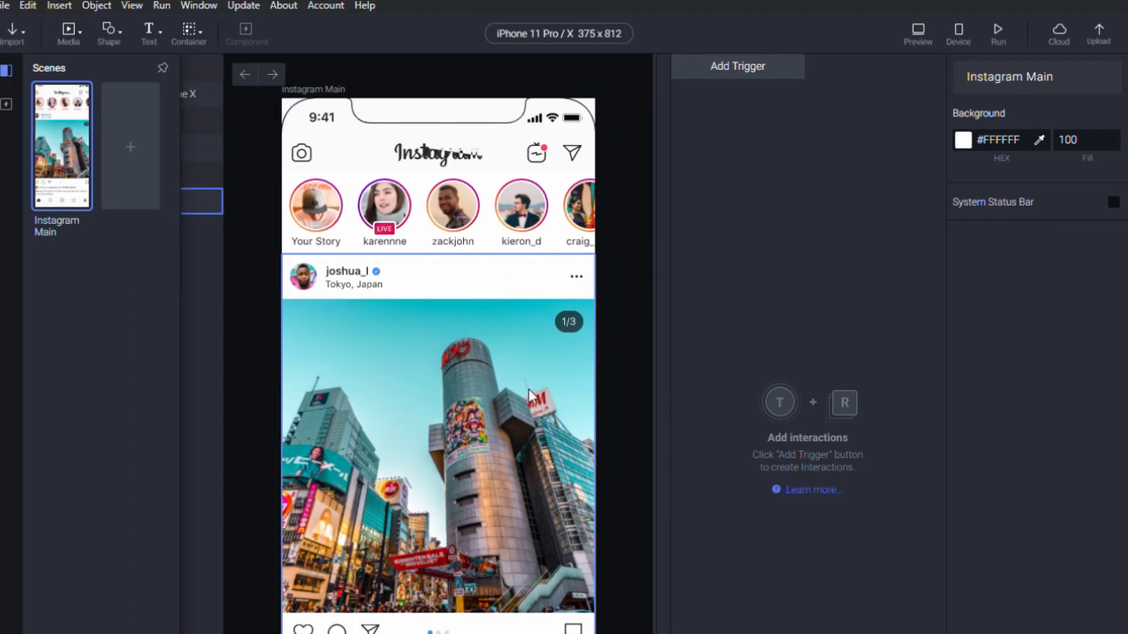
- Add a Pinch trigger to the post photo rectangle in the imported Instagram Main scene
click(510, 440)
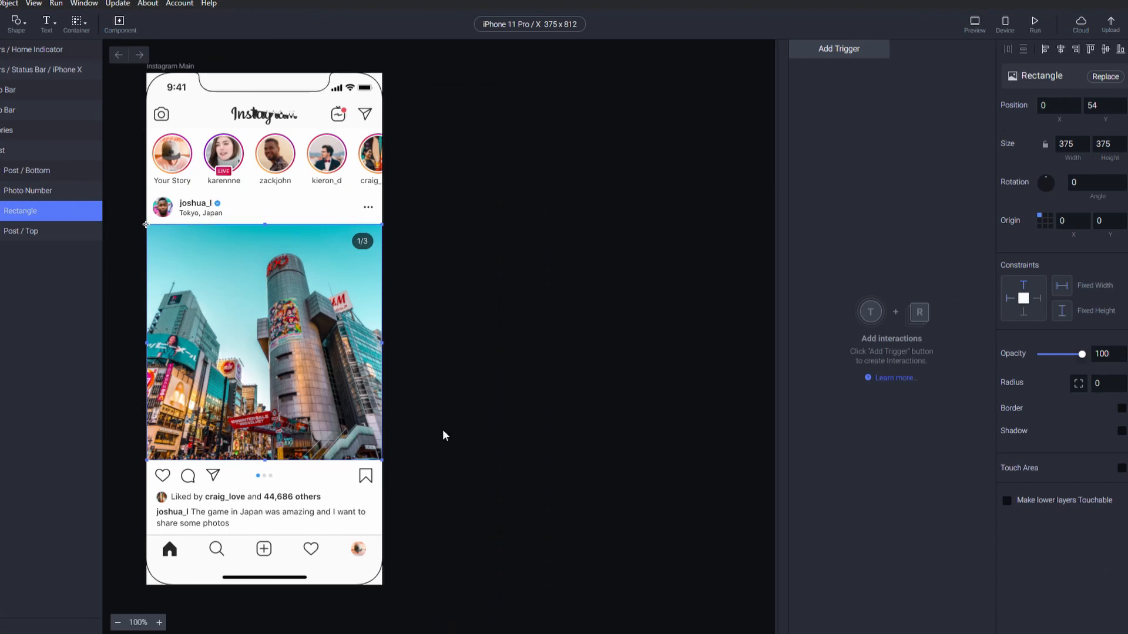
click(838, 54)
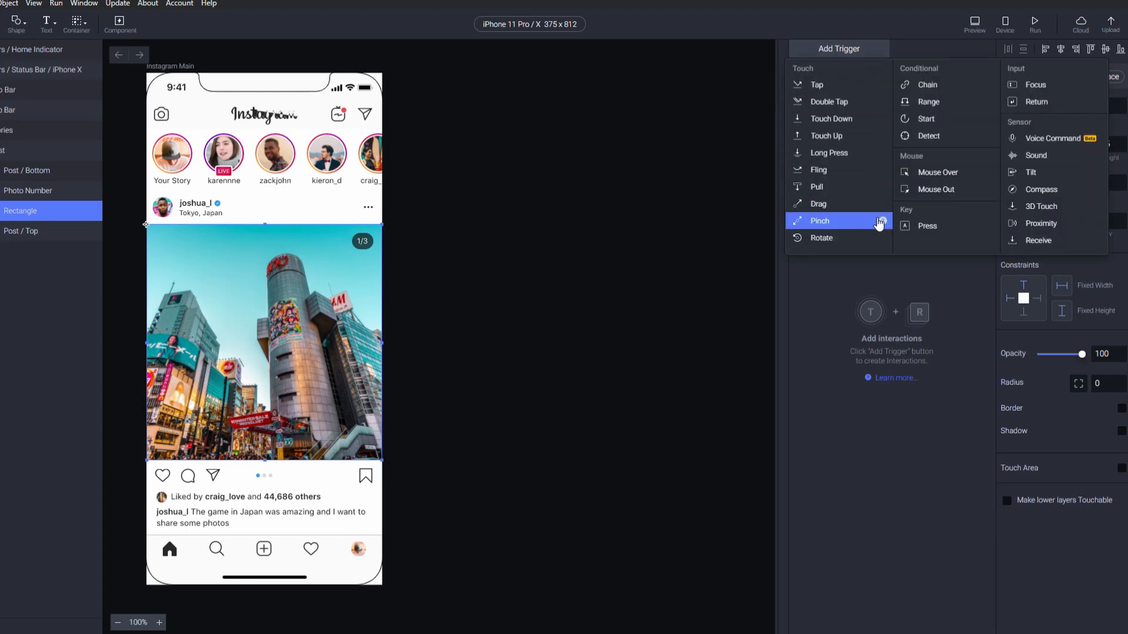
click(849, 225)
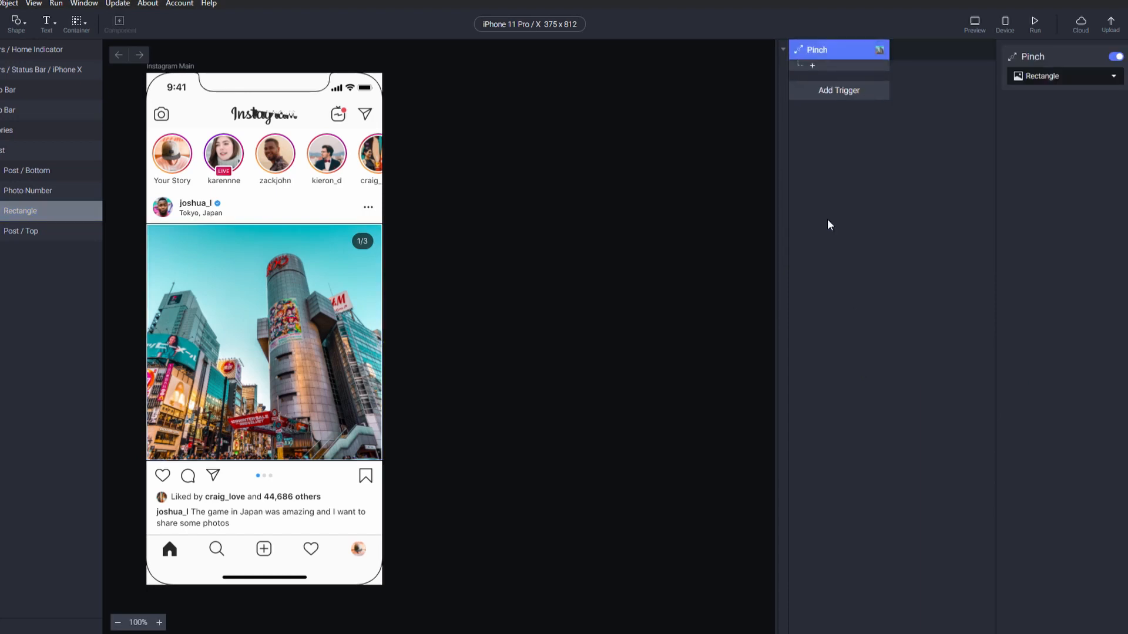
- Add a Scale response to the Pinch trigger, with its direction set to scale both width and height
click(826, 69)
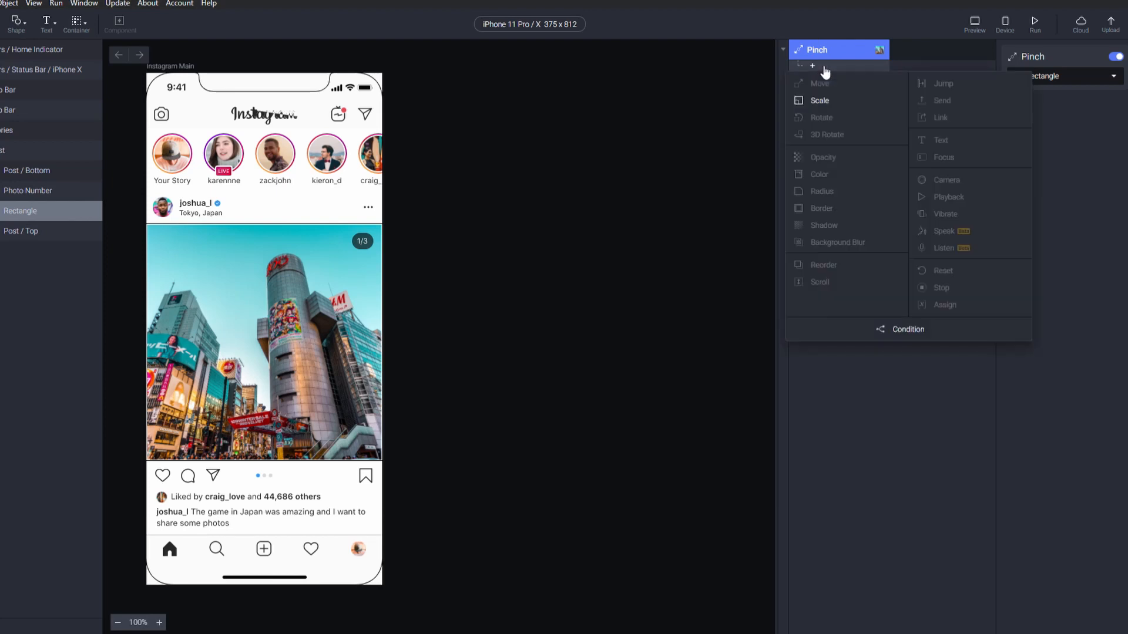
click(832, 106)
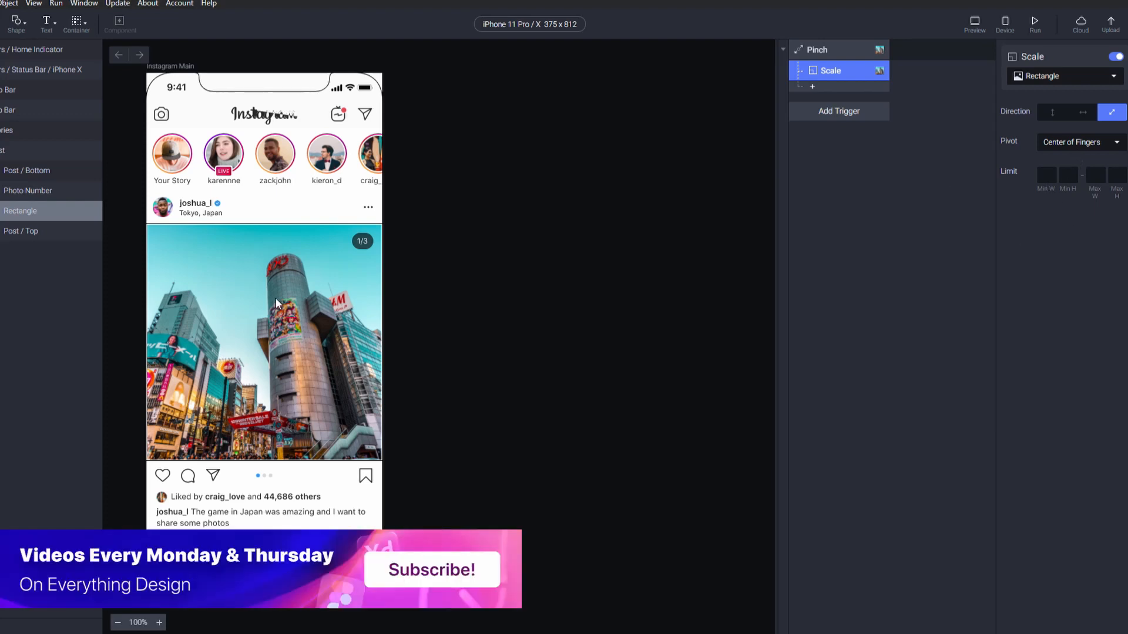
click(1090, 119)
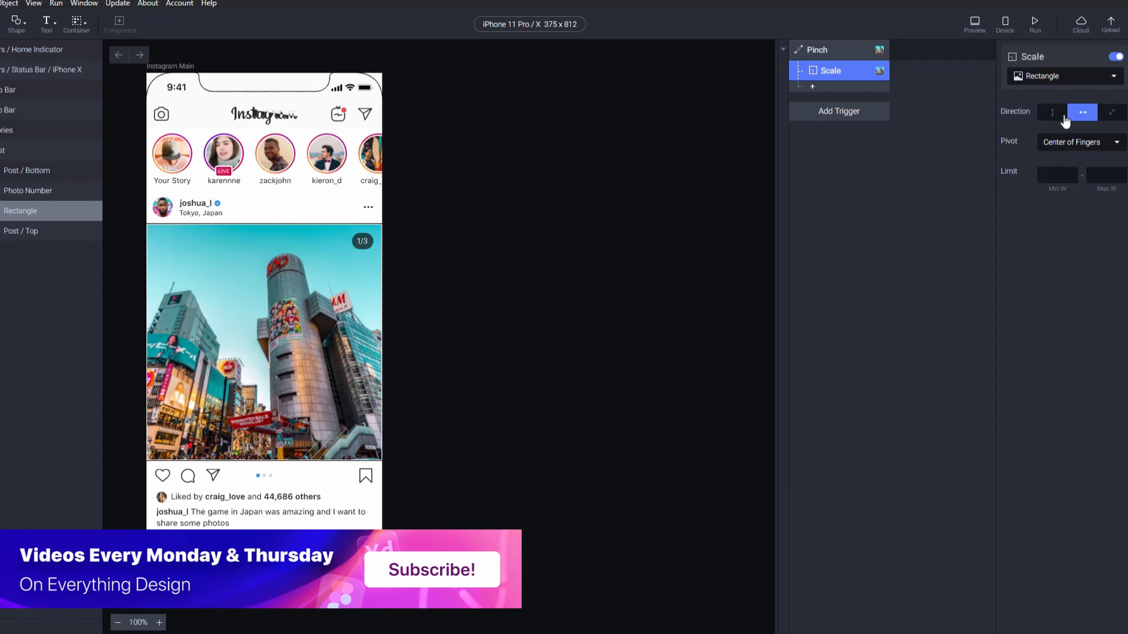
click(1113, 115)
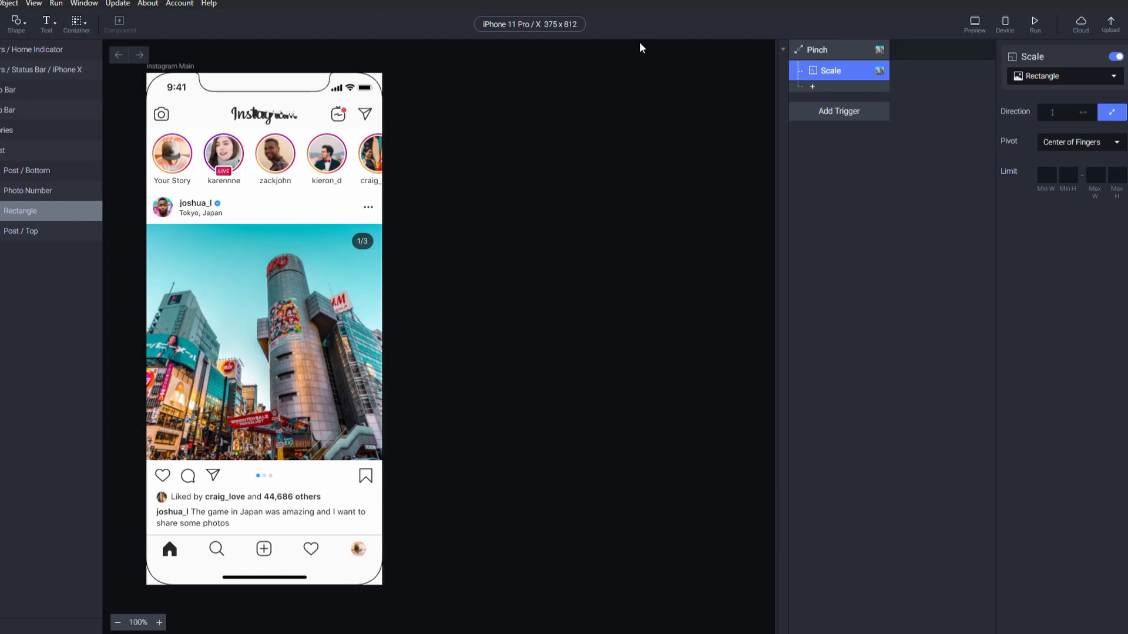
- Show the device connection QR code for running the pie in ProtoPie Player and close it again
click(327, 293)
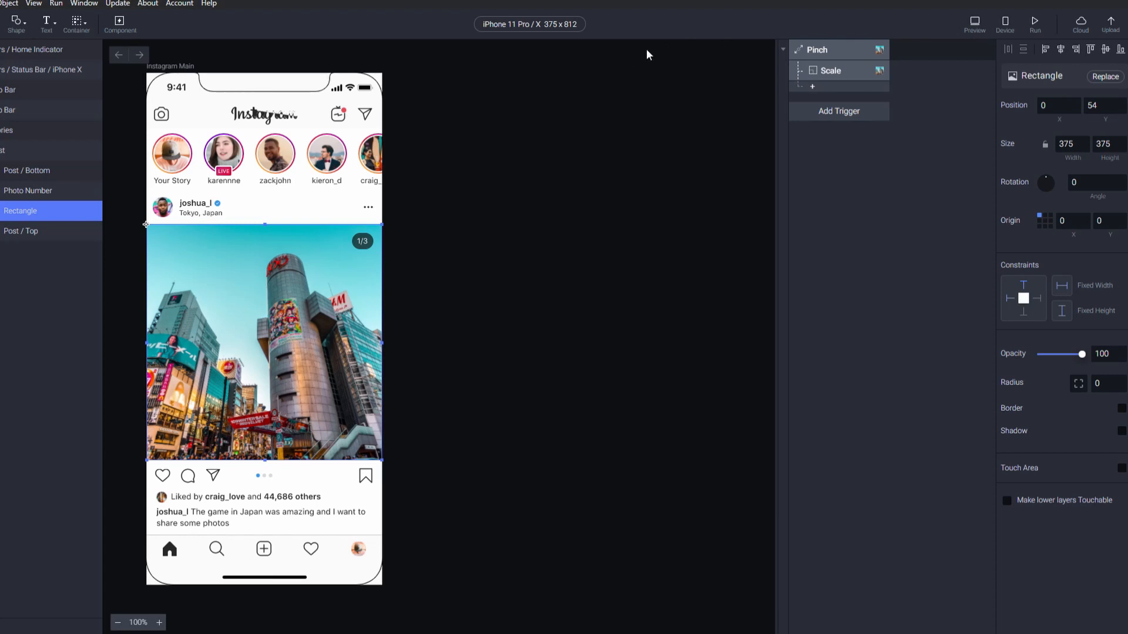
click(1003, 28)
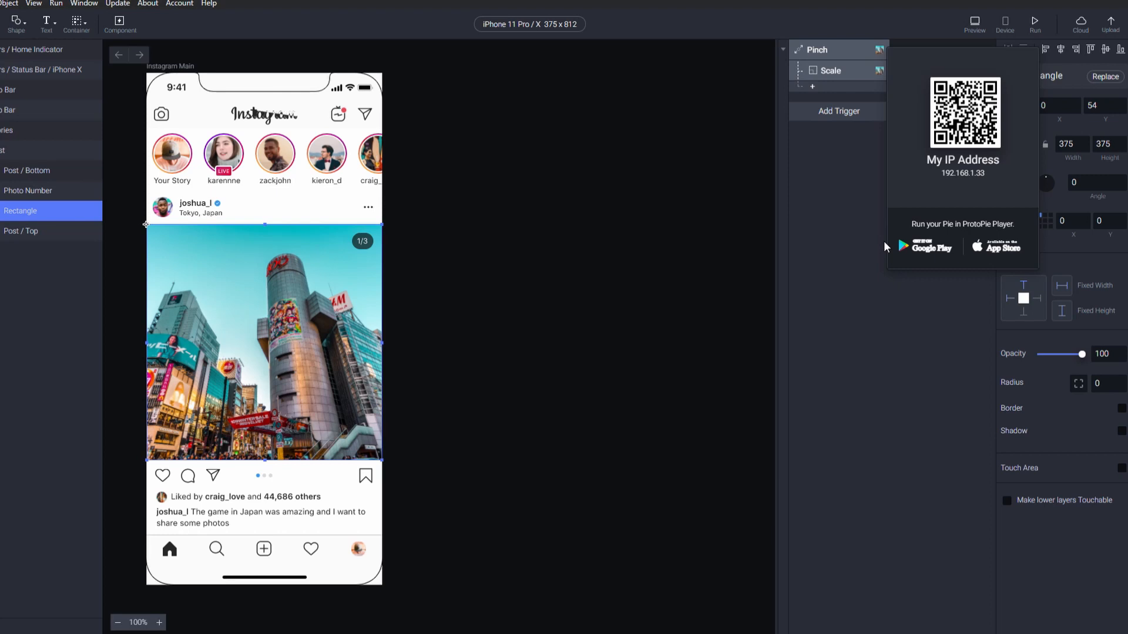
click(720, 351)
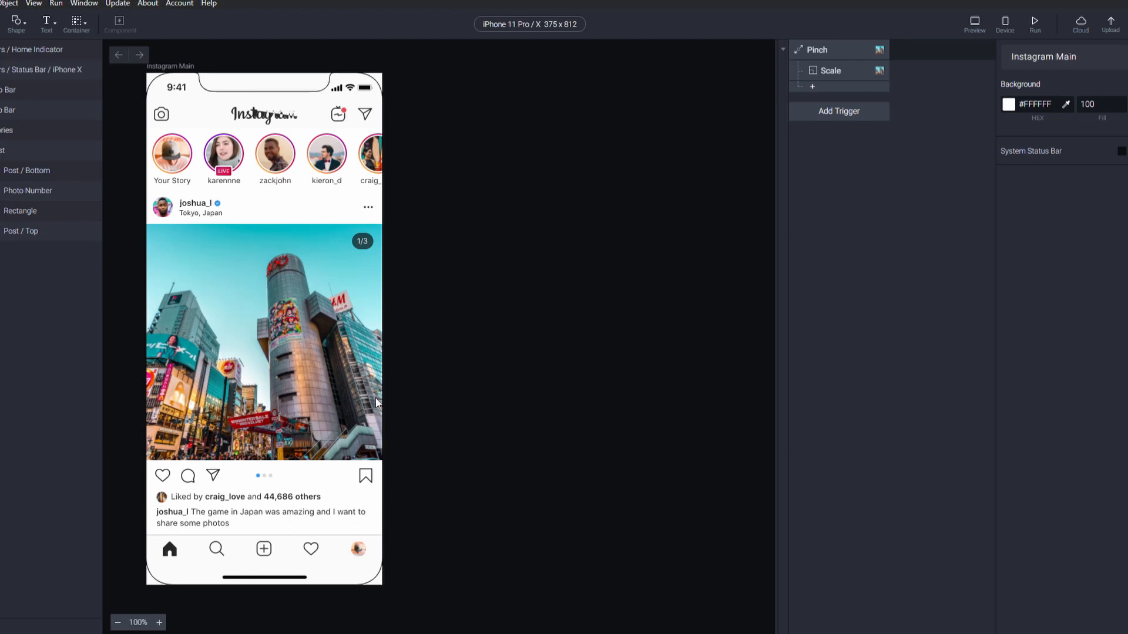
- Select the post photo rectangle inside the Post container and add a Double Tap trigger to it
click(244, 423)
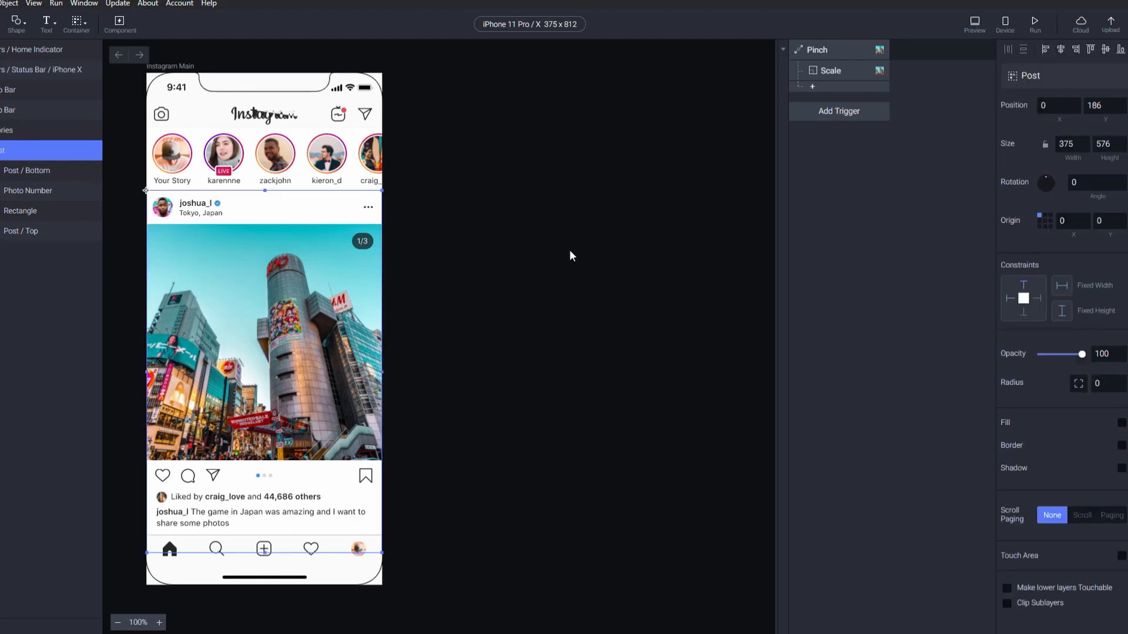
double_click(244, 415)
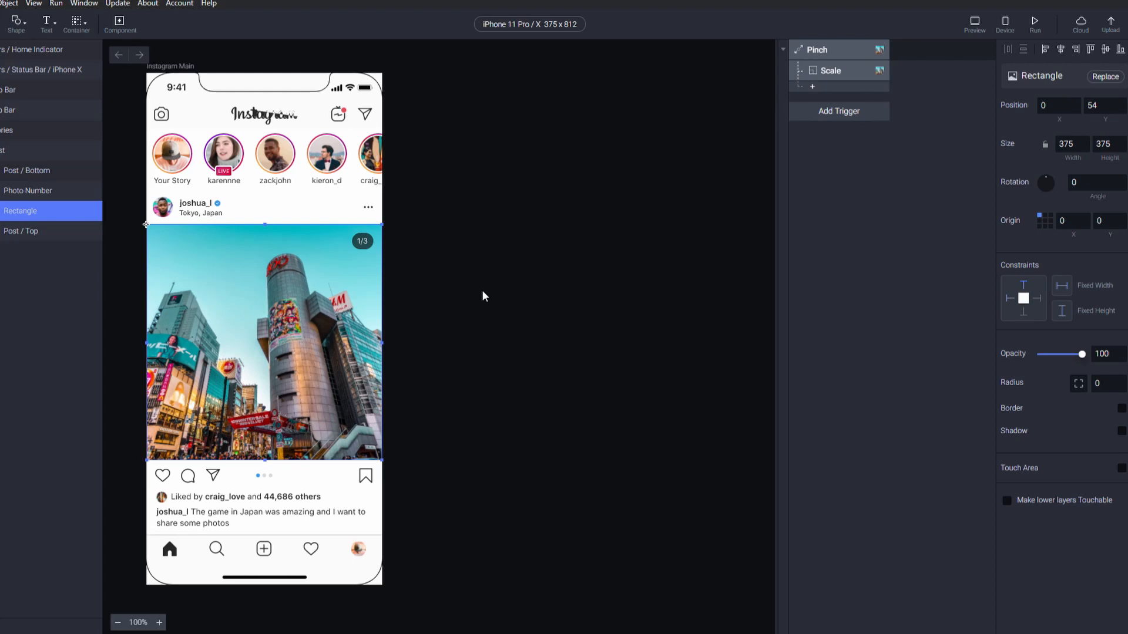
click(811, 117)
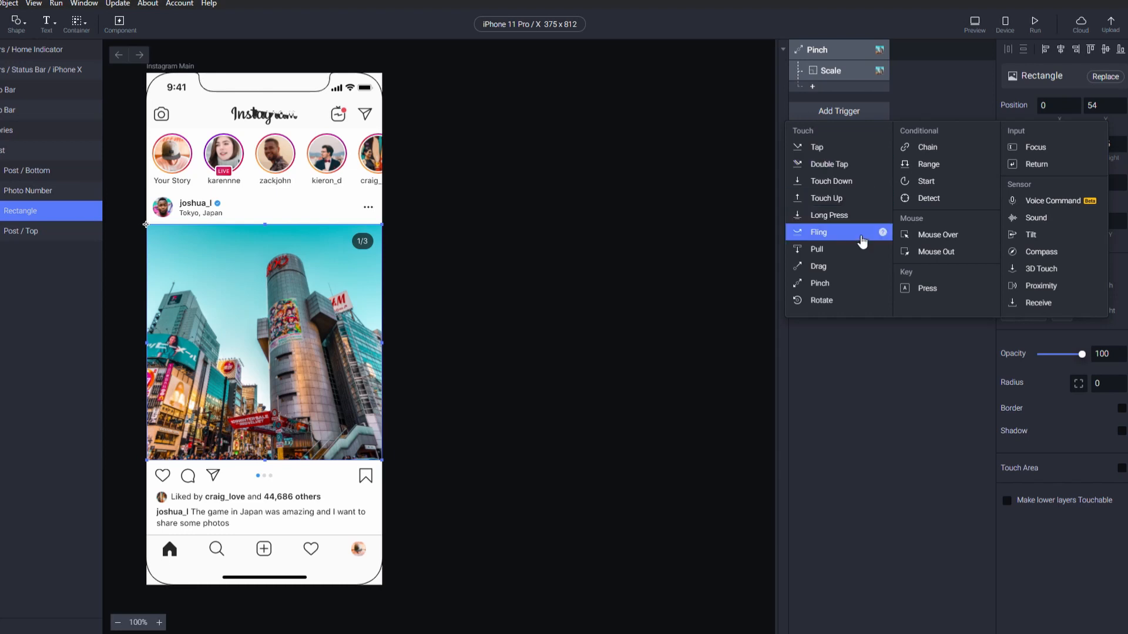
click(844, 166)
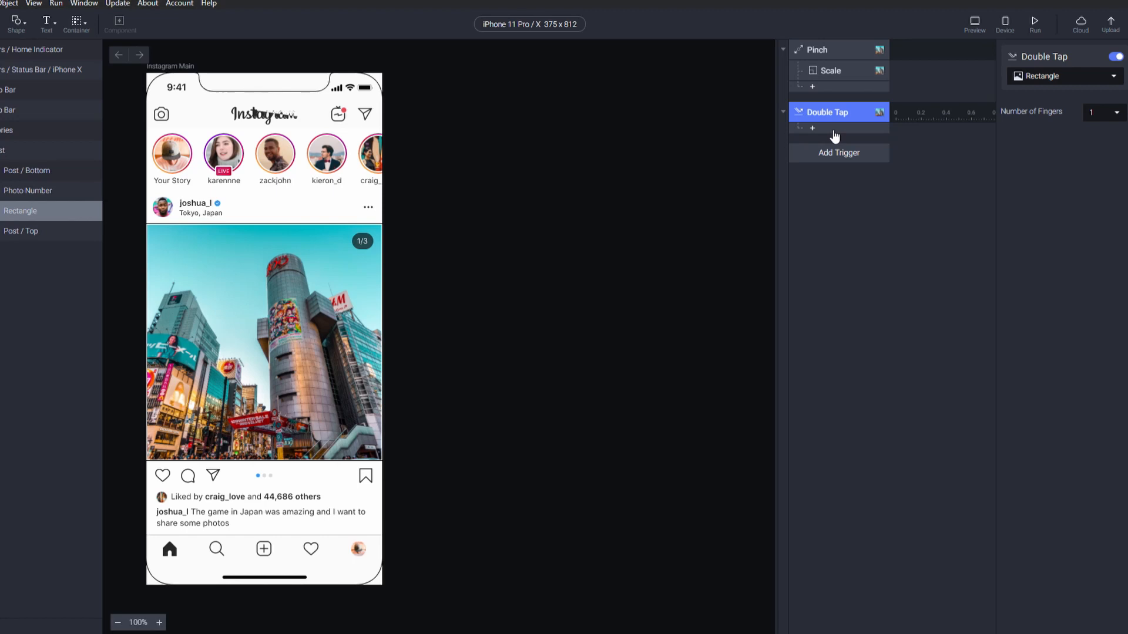
click(834, 129)
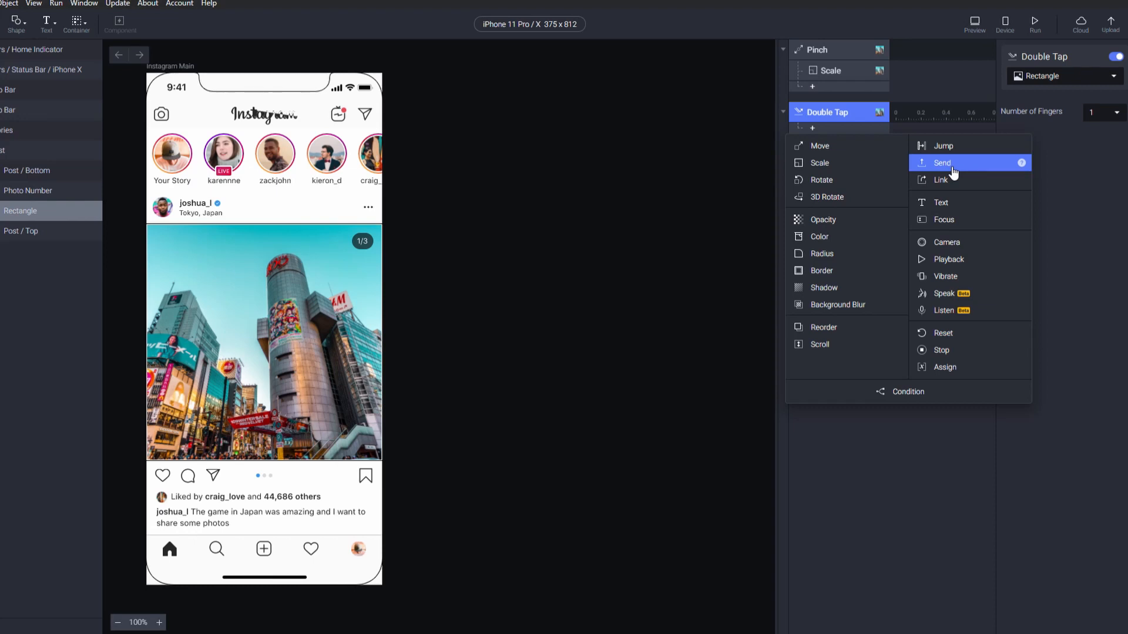
click(521, 294)
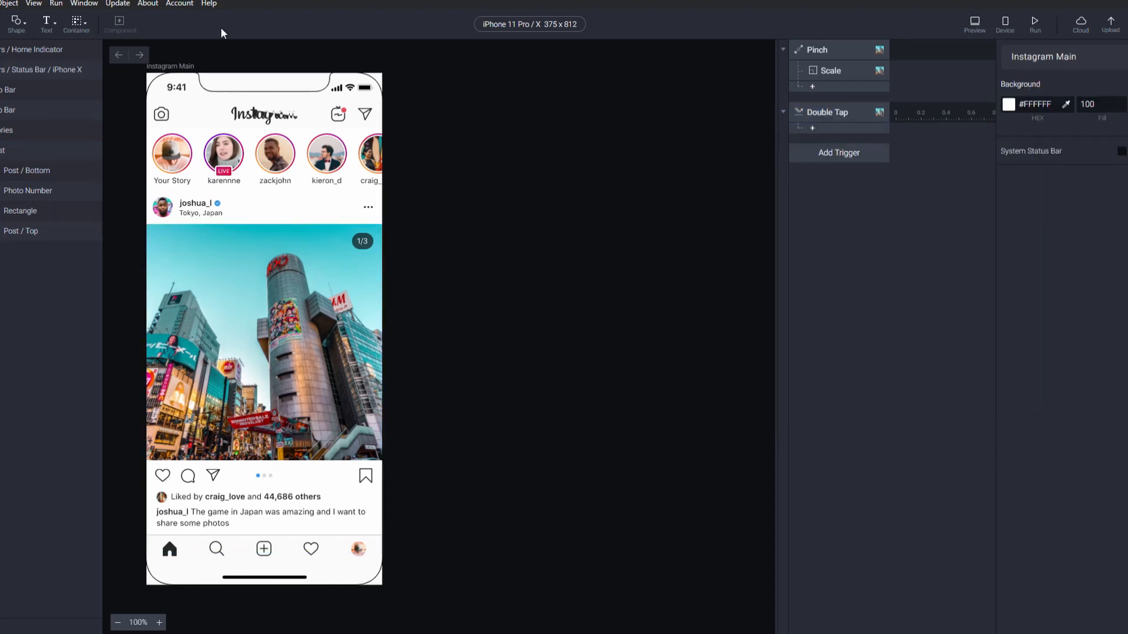
- Switch to the Remix Icon website in the browser, search for heart and open the filled heart icon under Health & Medical
key(alt+Tab)
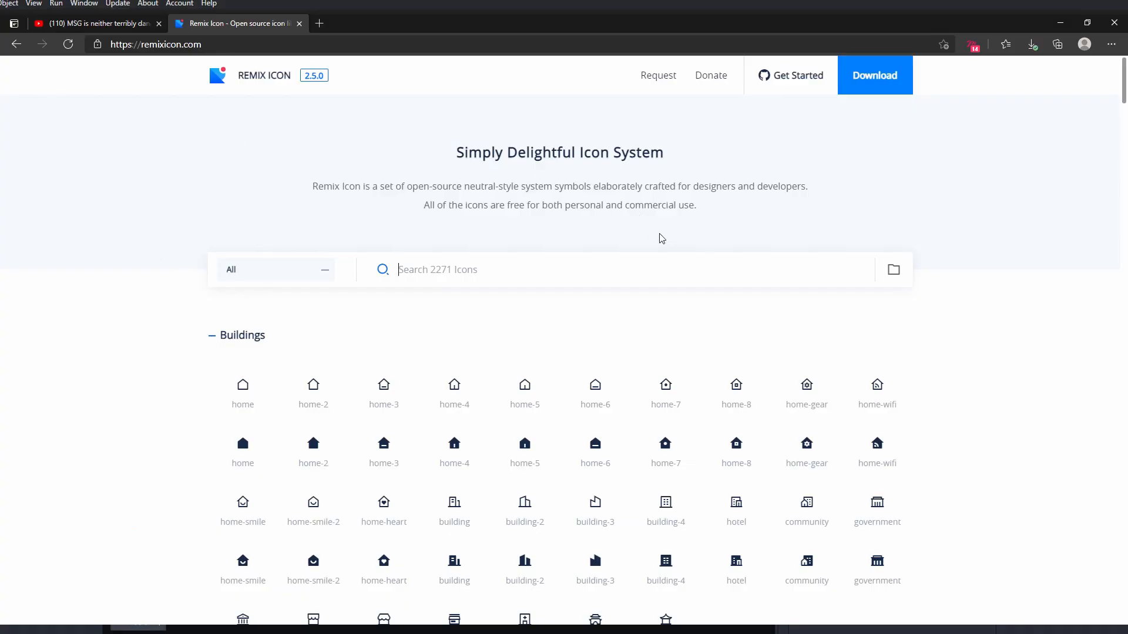
click(467, 278)
text(heart)
scroll(511, 435, down, 12)
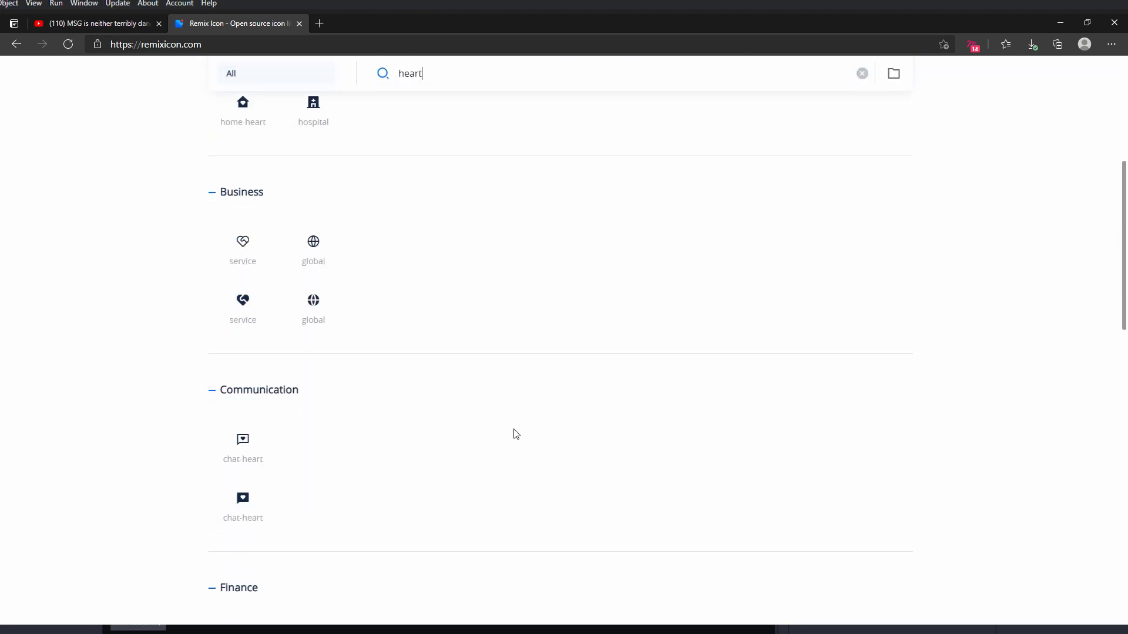
scroll(506, 437, down, 2)
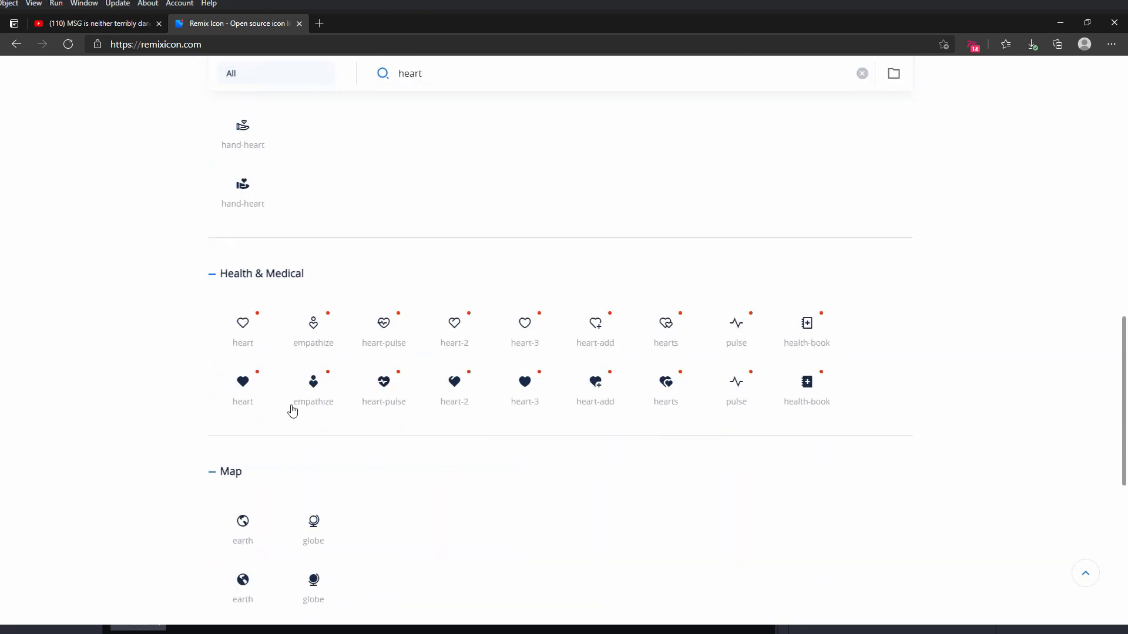
click(241, 384)
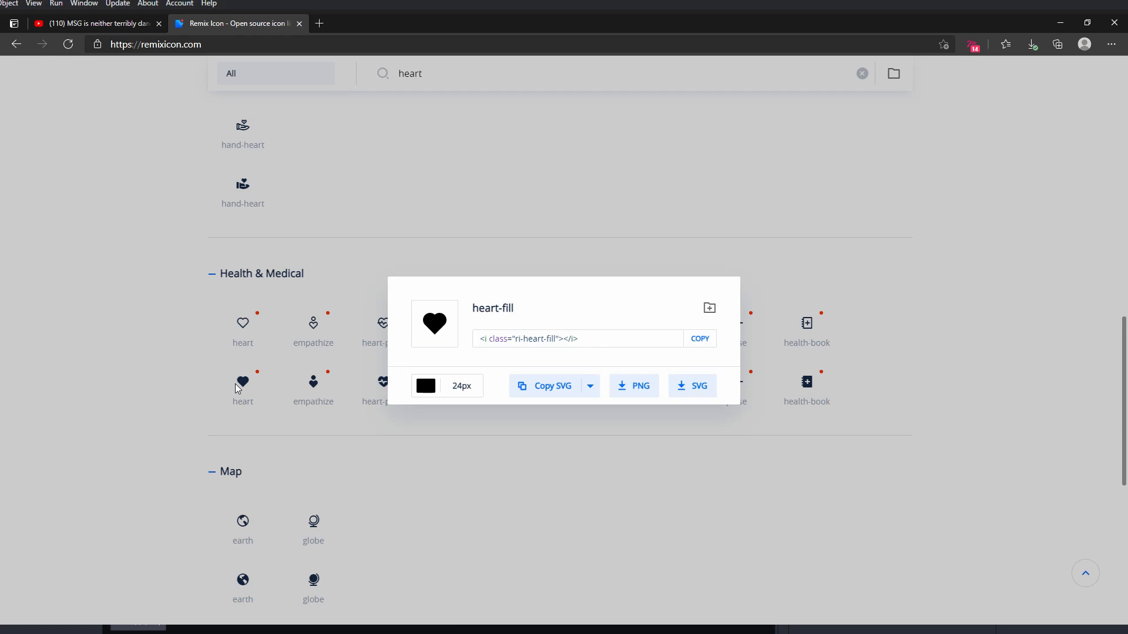
- Recolor the heart-fill icon to white (FFFFFF) and copy it as SVG
click(424, 391)
drag(526, 281, 467, 192)
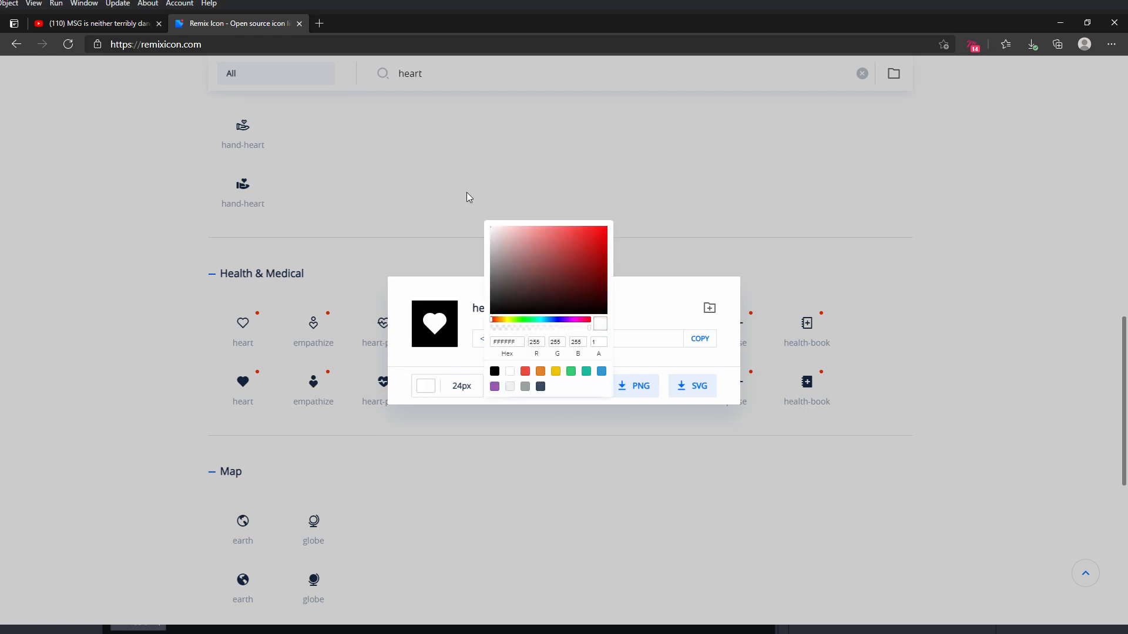
click(651, 315)
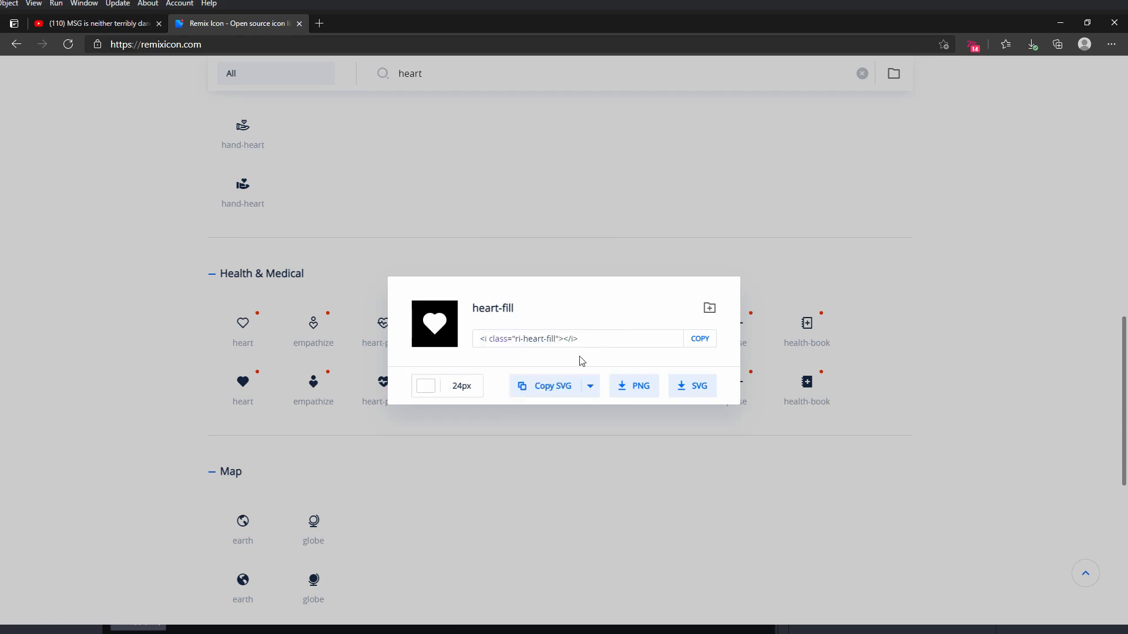
click(541, 388)
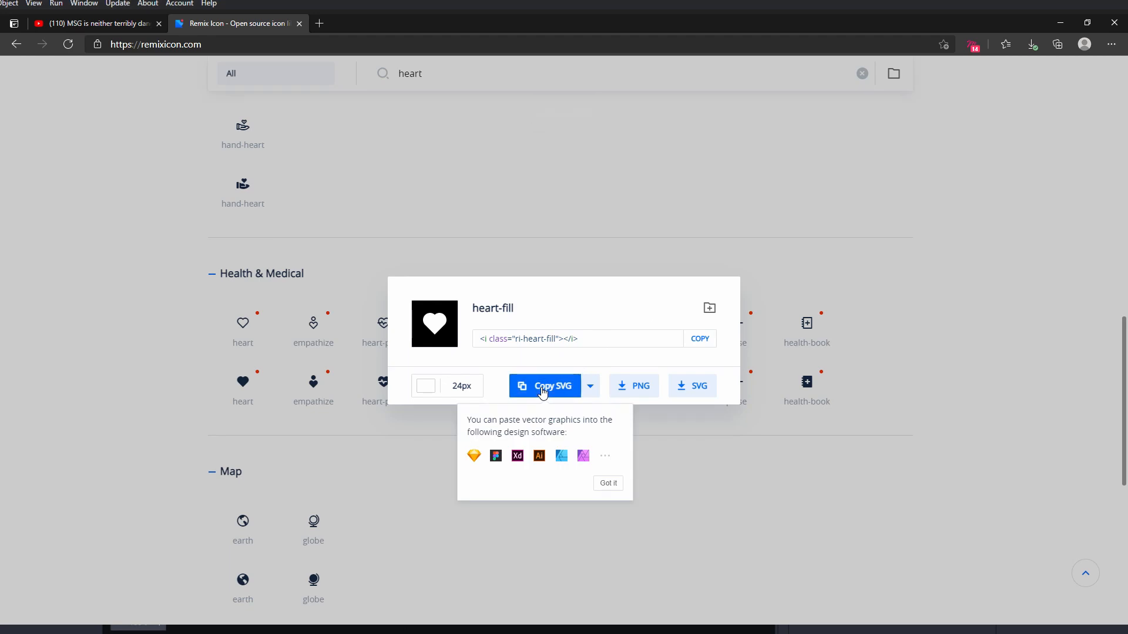
- Return to ProtoPie, paste the heart into the Instagram Main scene, enlarge it to 200 × 200 and center it over the post photo
key(alt+Tab)
key(Delete)
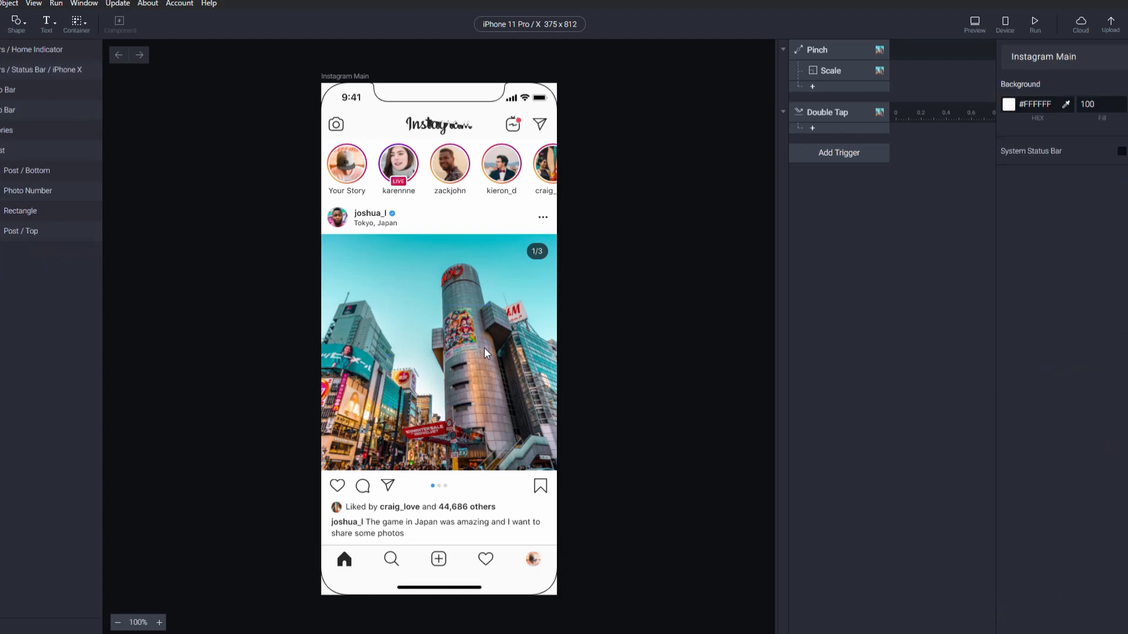
key(ctrl+v)
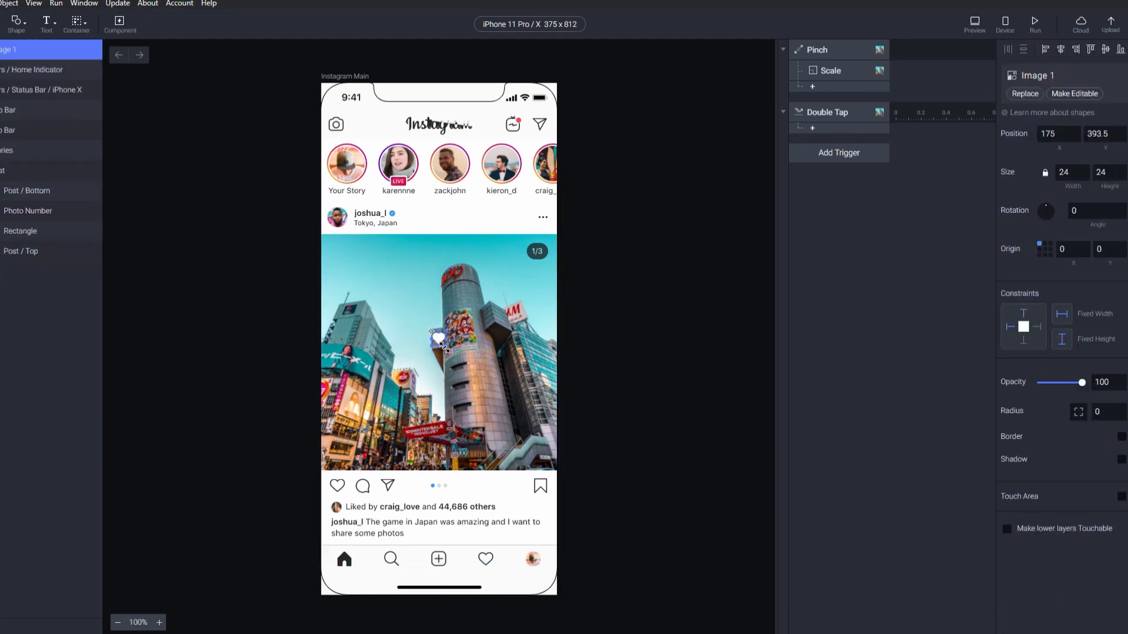
drag(447, 349, 556, 453)
drag(501, 395, 447, 357)
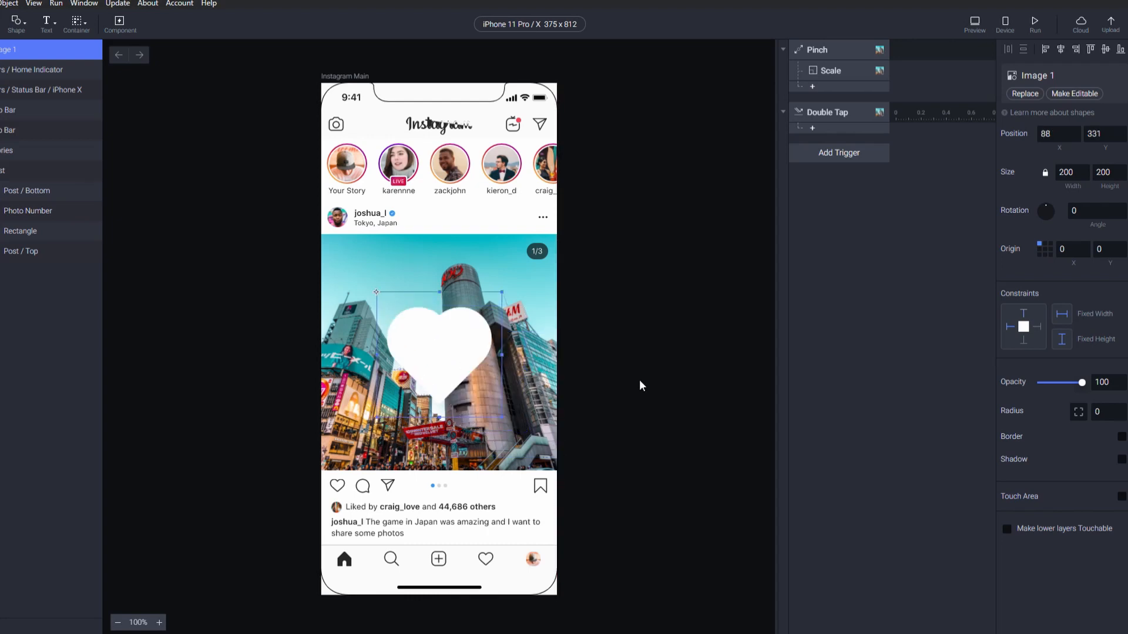
- Set the heart image's opacity to 0, shrink it to about 143 × 143 and recenter it over the post photo
click(639, 385)
click(466, 322)
drag(1083, 383, 1039, 383)
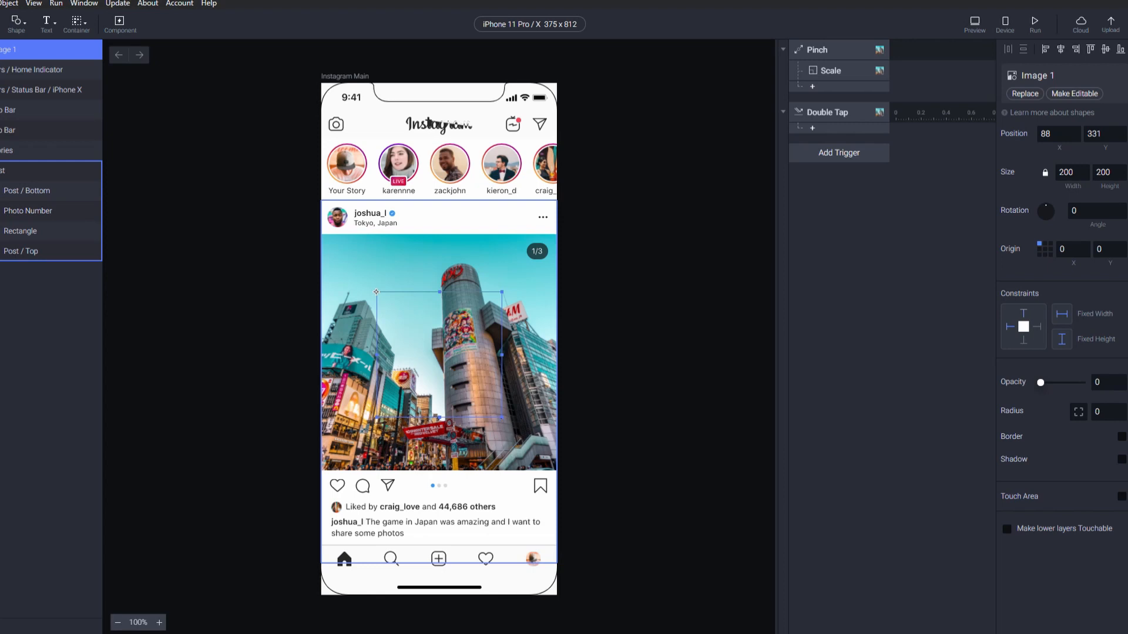
drag(501, 419, 457, 385)
drag(449, 345, 467, 372)
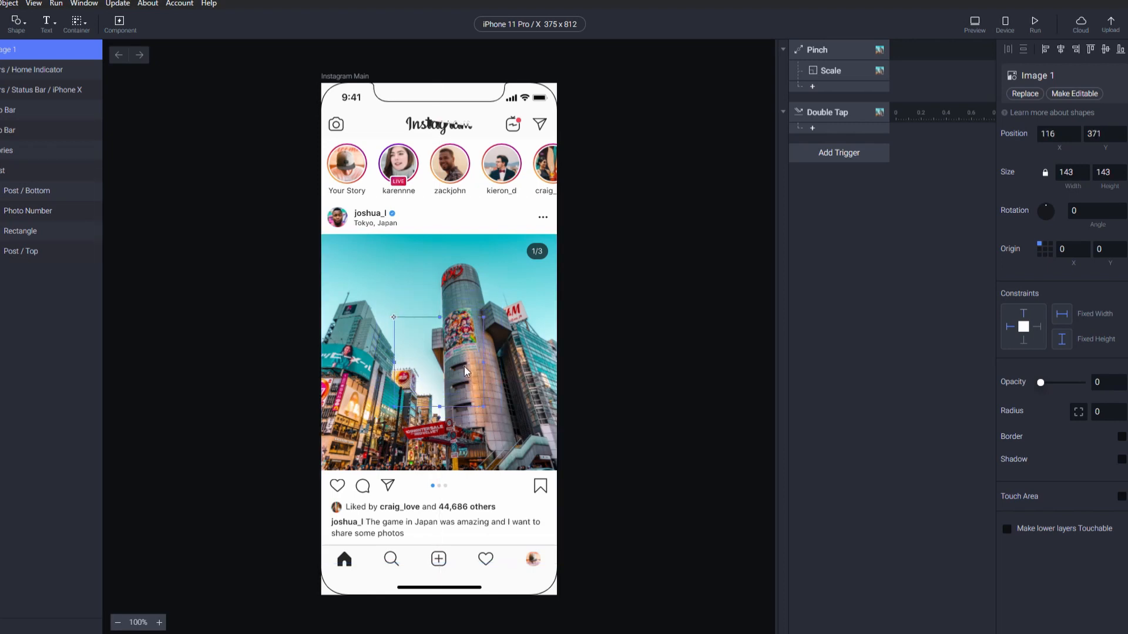
- Add a Scale response targeting the heart image to the Double Tap trigger
click(813, 128)
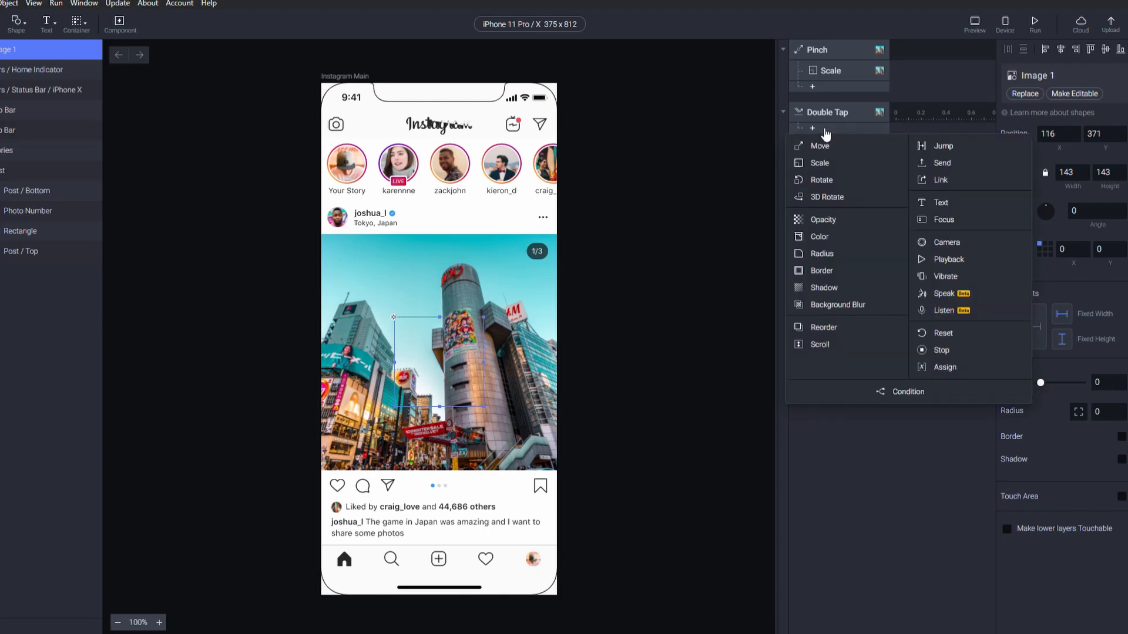
click(848, 172)
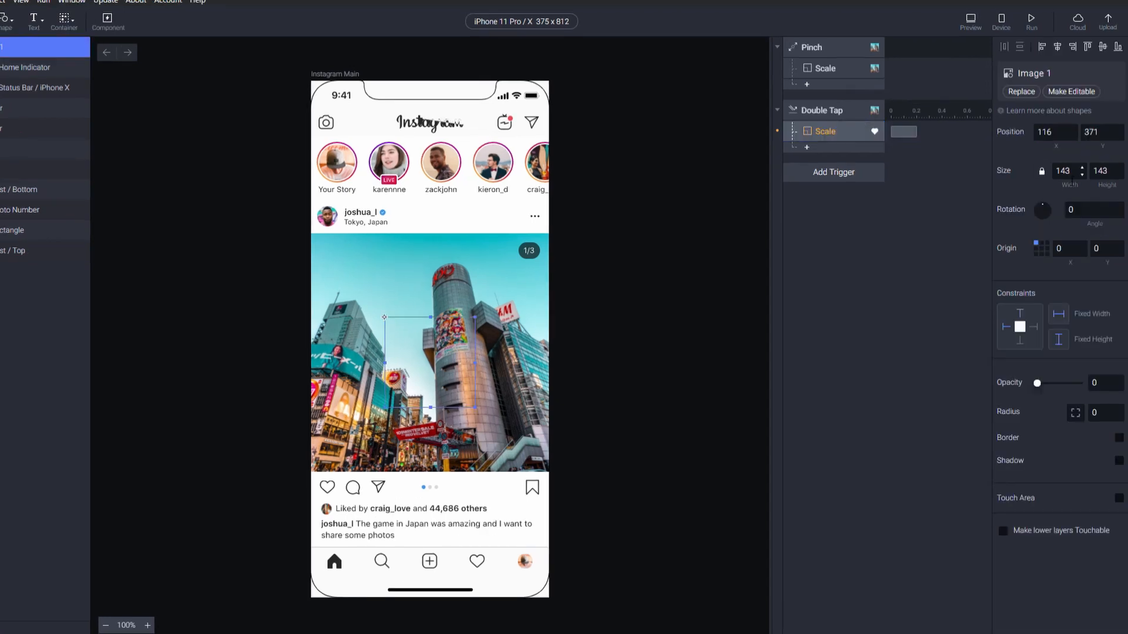
click(1071, 176)
click(851, 133)
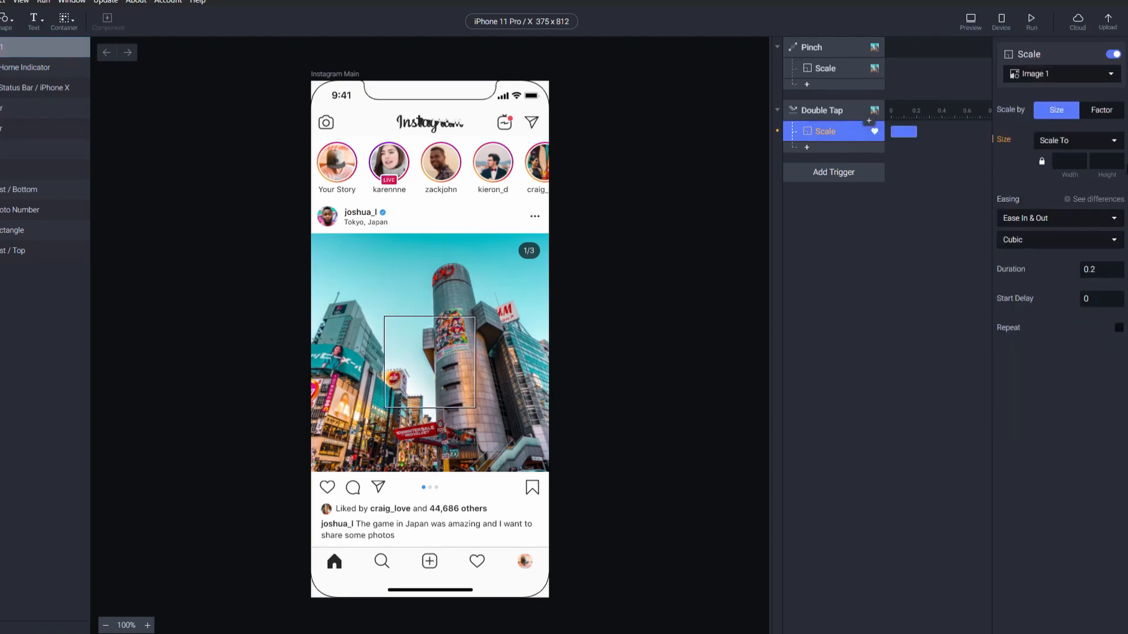
- Set the heart's Scale response to scale to 200 × 200 with Spring easing
click(1063, 162)
text(200)
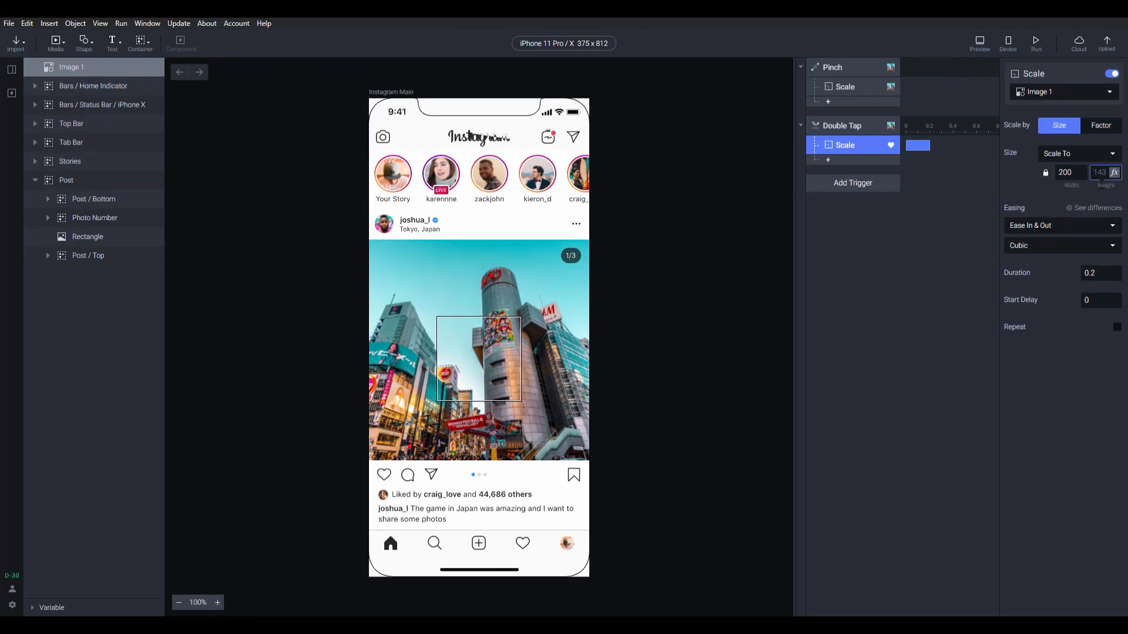
click(1097, 163)
text(200)
click(1014, 189)
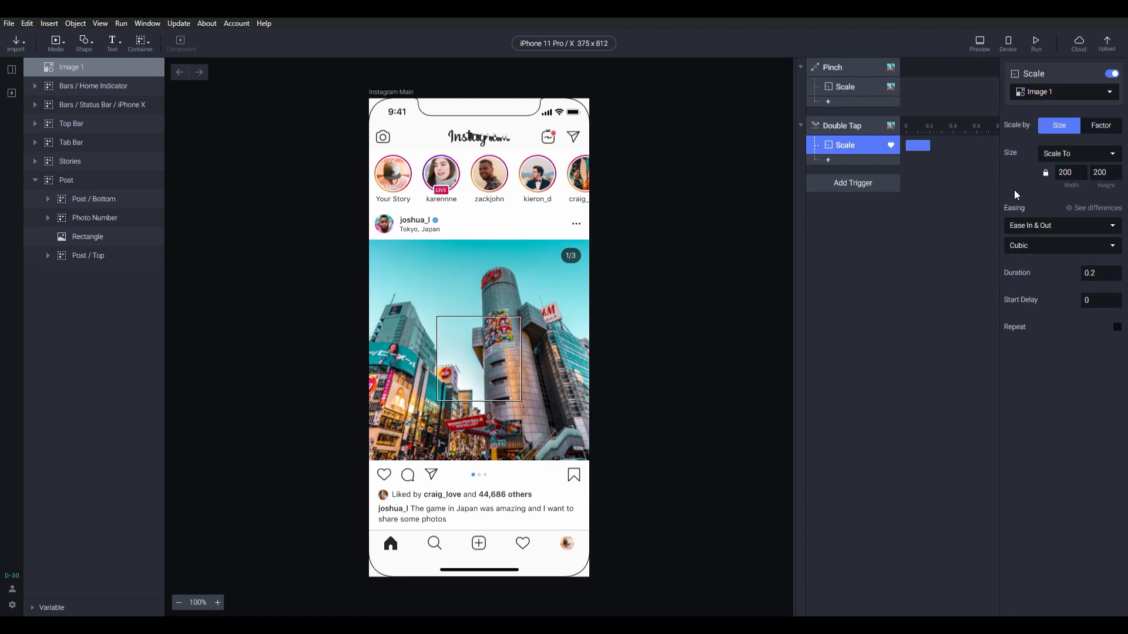
click(1049, 229)
click(1041, 358)
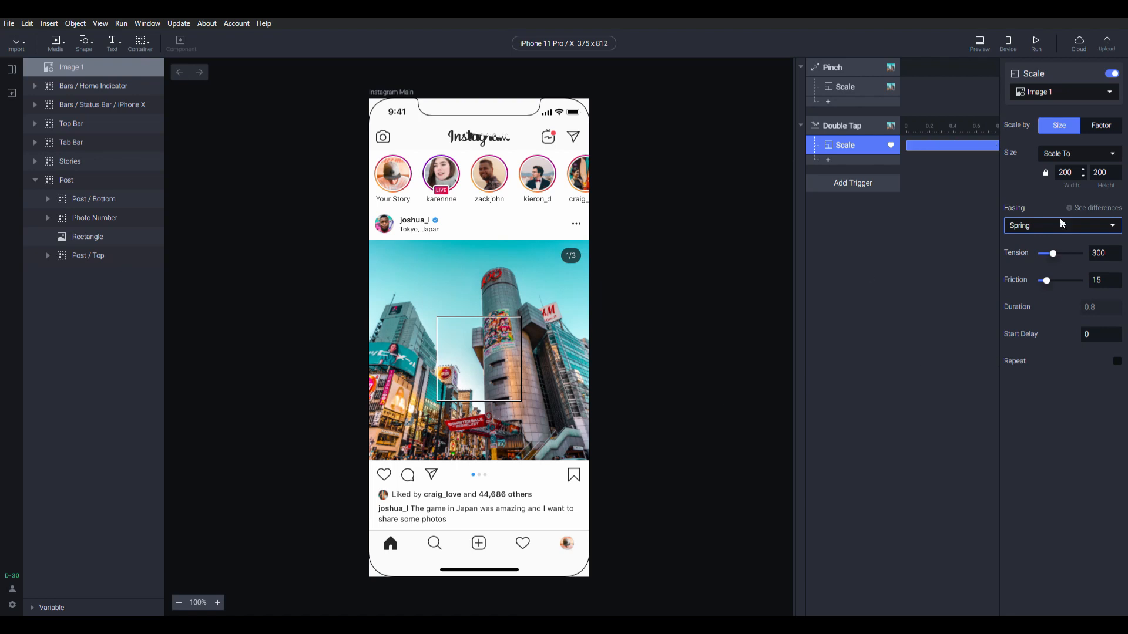
- Add an Opacity response for the heart to the Double Tap trigger, set to 100 with Spring easing
click(843, 159)
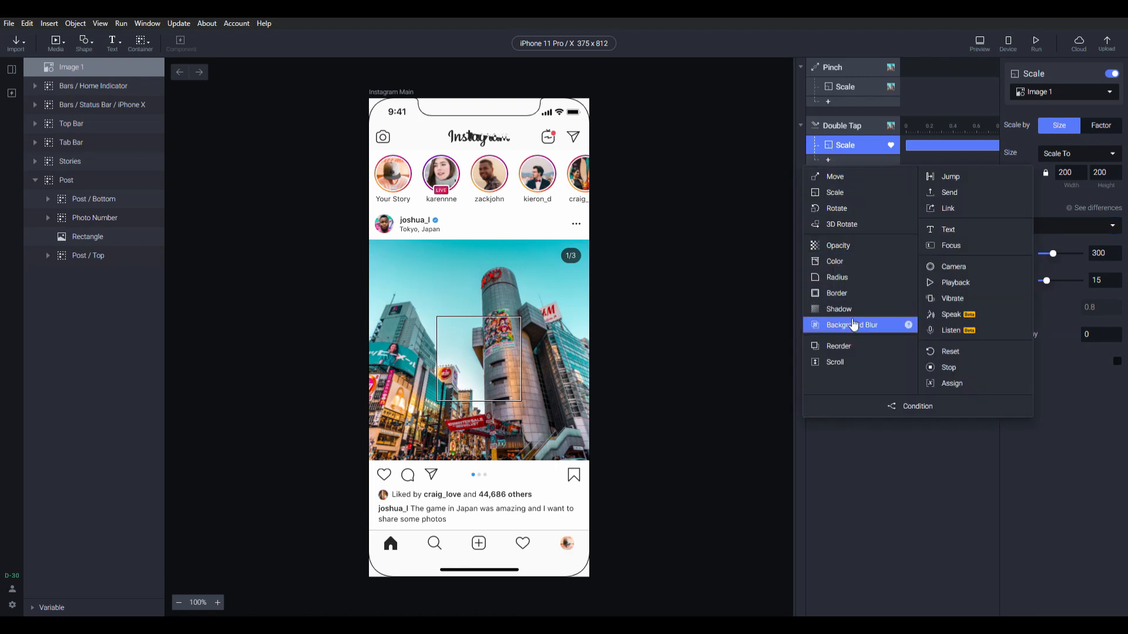
click(837, 246)
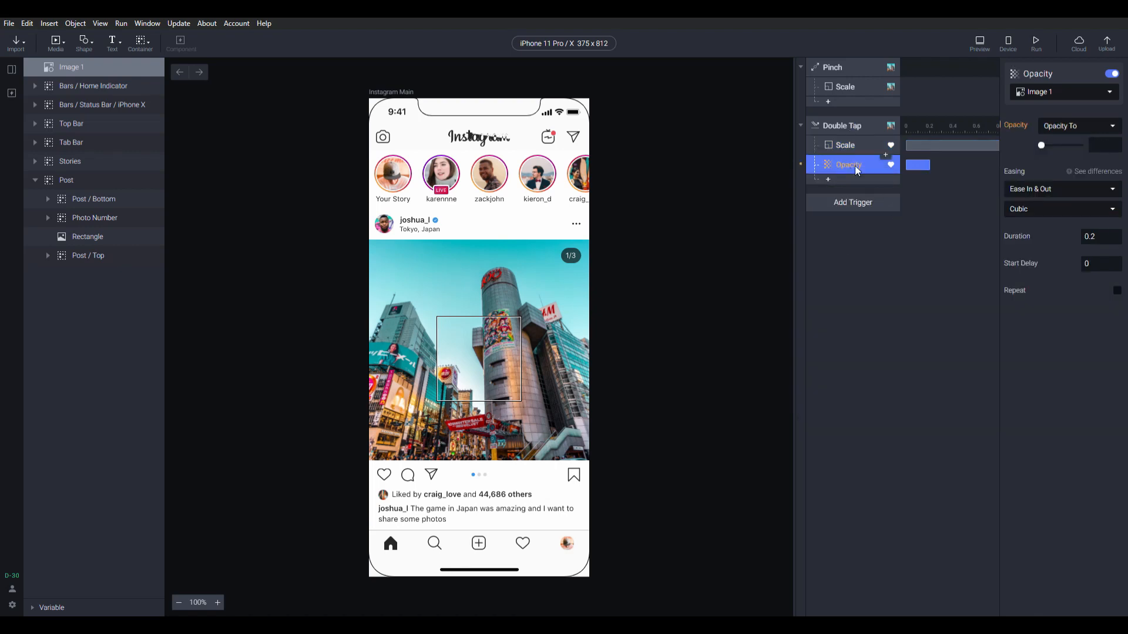
drag(1041, 146, 1080, 145)
click(1087, 189)
click(1020, 319)
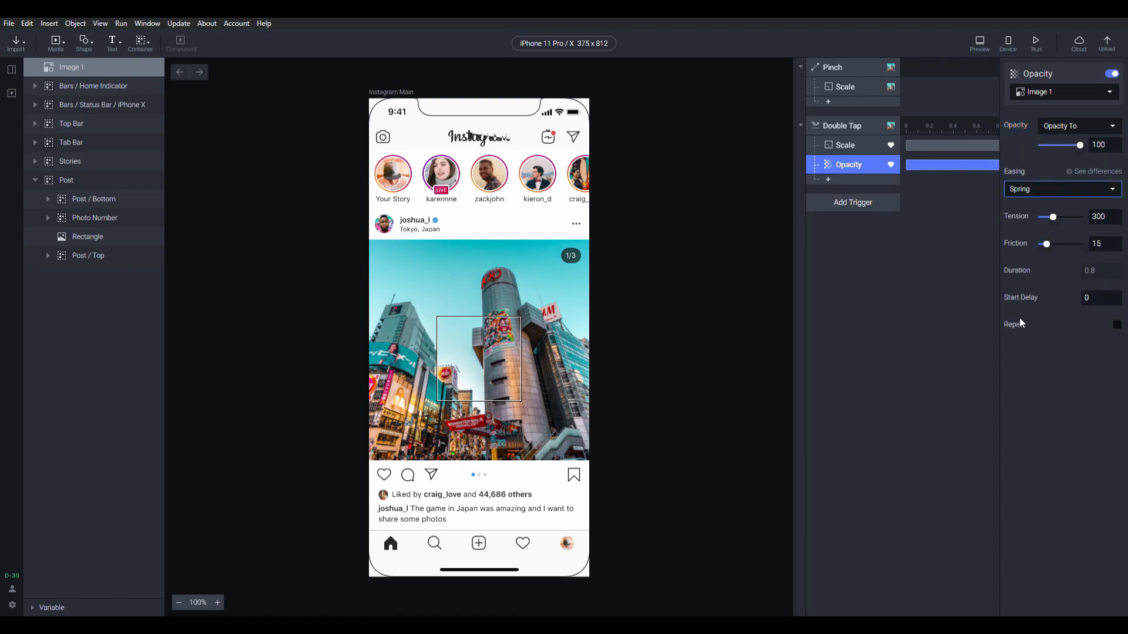
click(886, 330)
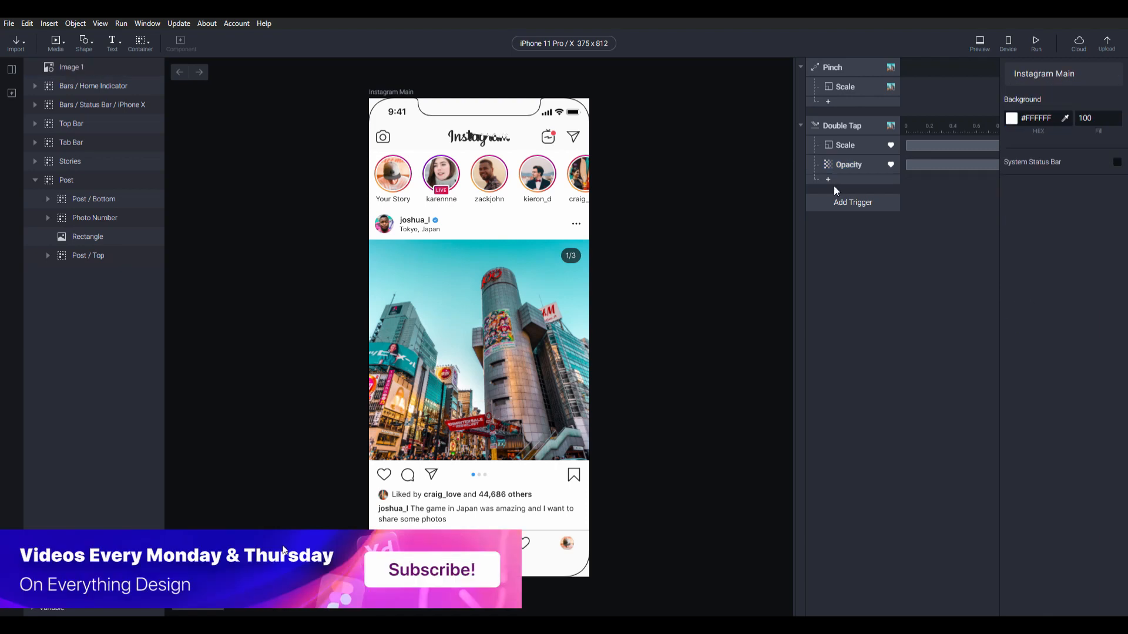
- Add a Reset response for the heart image to the Double Tap trigger, with a start delay of 0.8
click(488, 372)
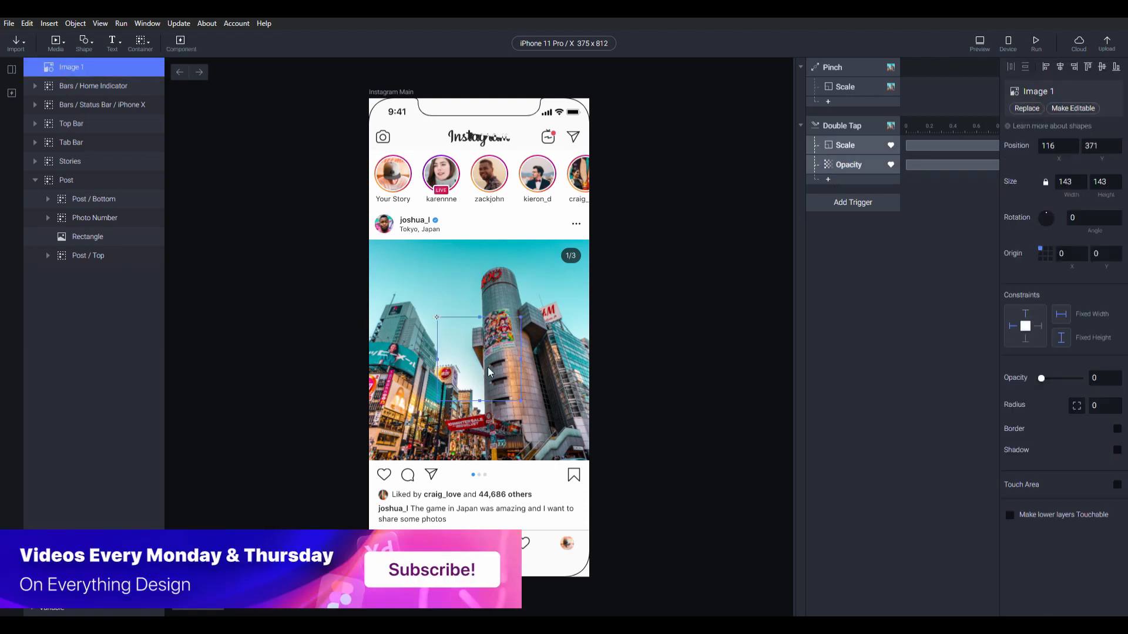
click(829, 179)
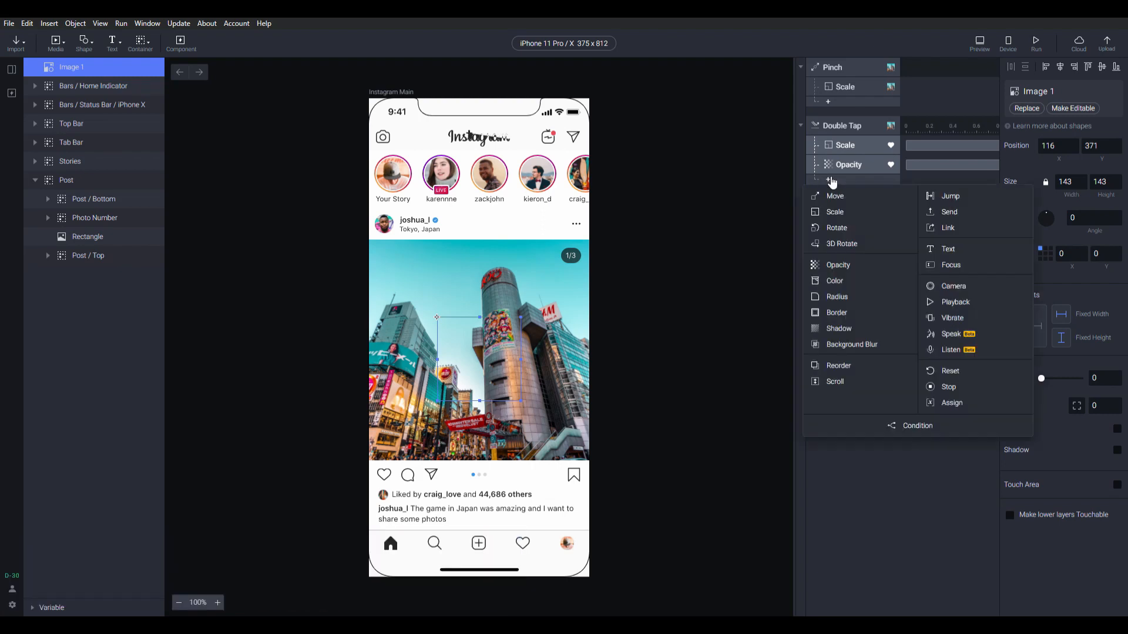
click(963, 373)
mouse_move(926, 191)
mouse_down()
mouse_move(1005, 186)
mouse_move(917, 186)
mouse_move(963, 185)
mouse_move(945, 180)
mouse_up()
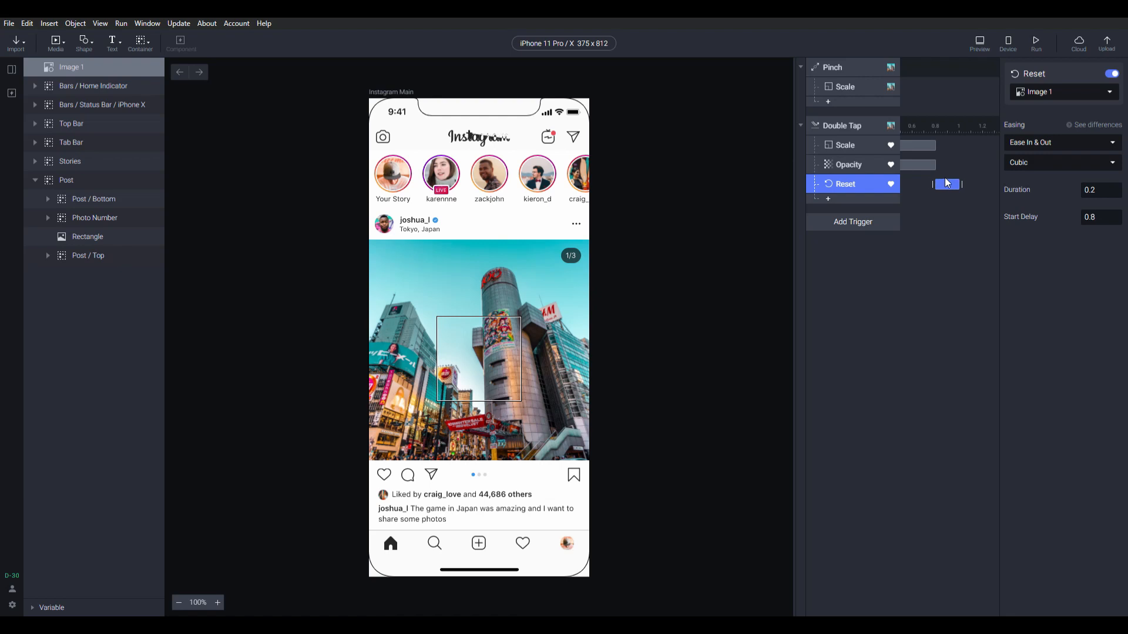
click(925, 152)
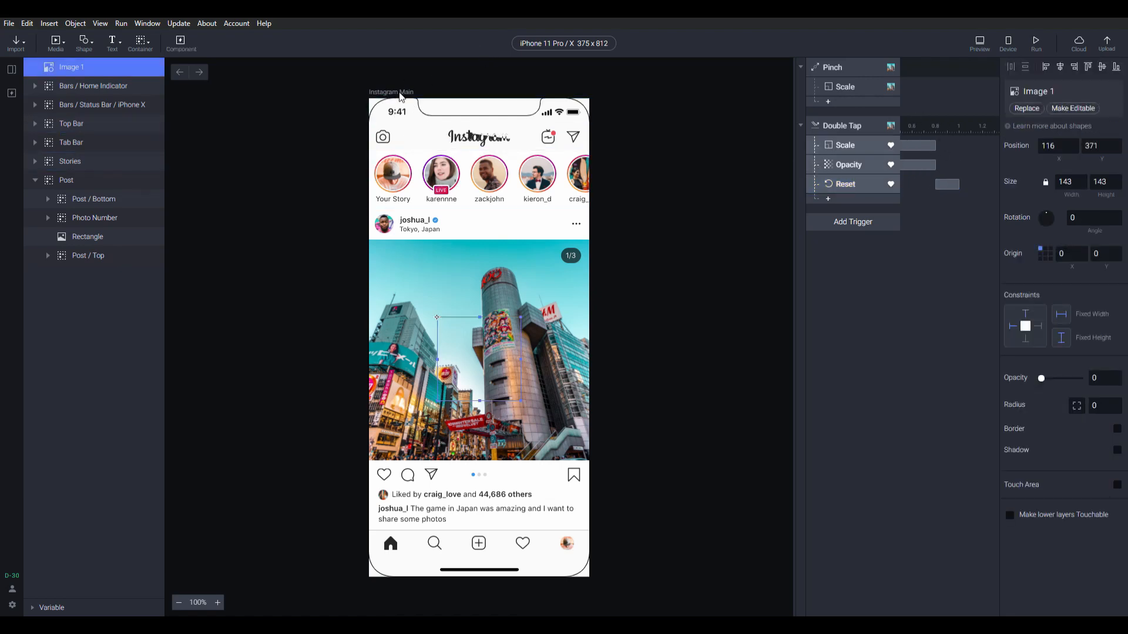
- Preview the prototype and double-tap the post photo several times to test the heart animation
click(1038, 46)
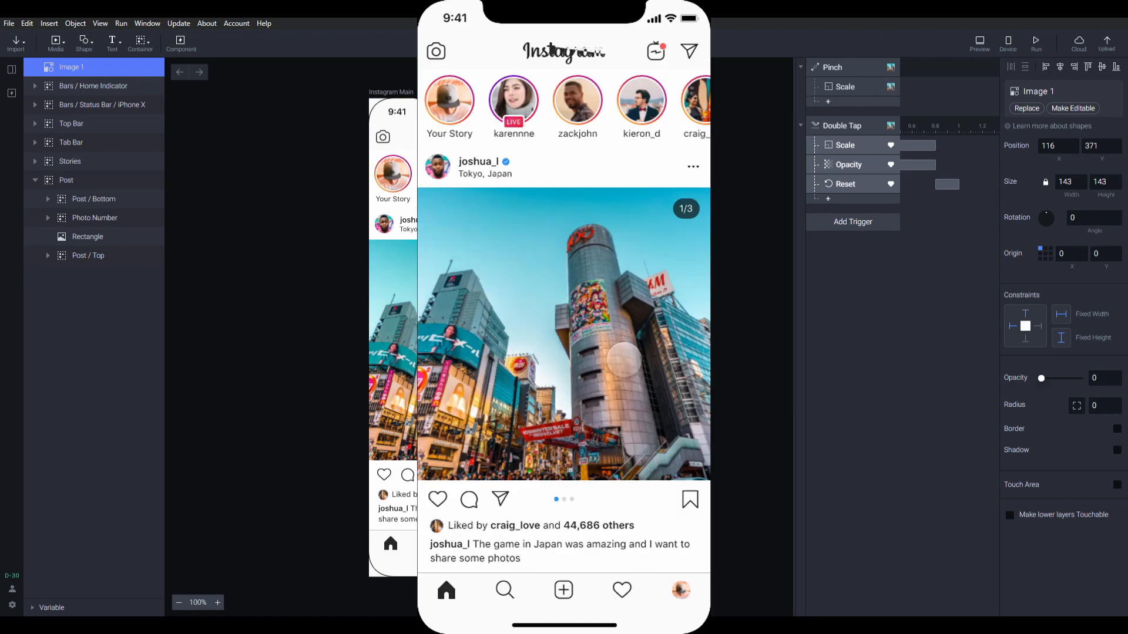
double_click(624, 358)
double_click(623, 358)
double_click(624, 359)
double_click(623, 359)
click(711, 365)
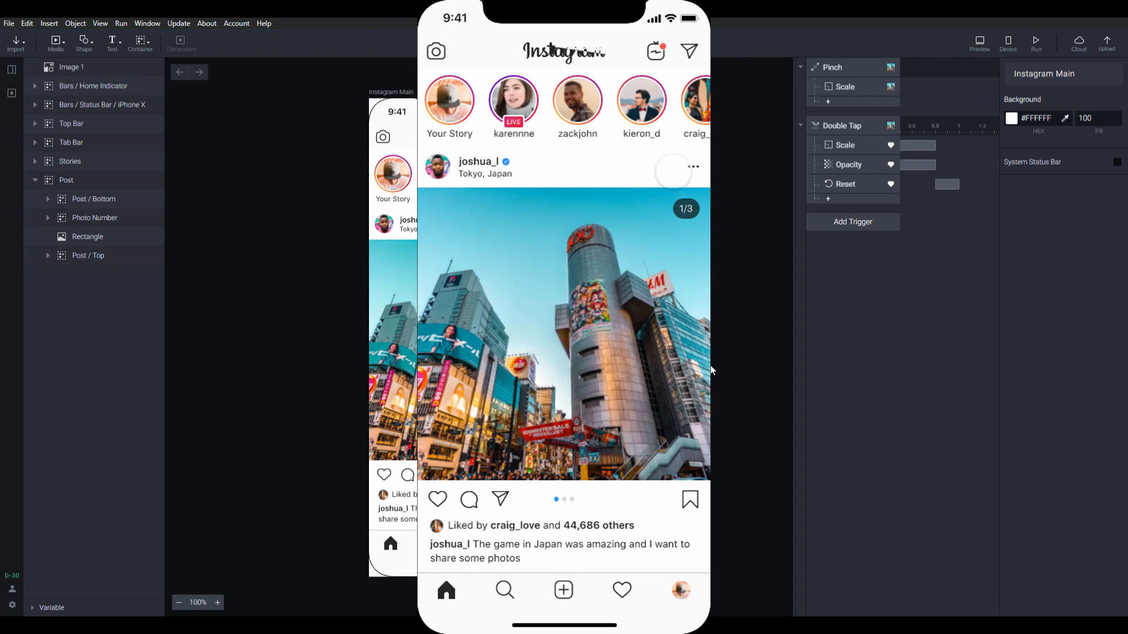